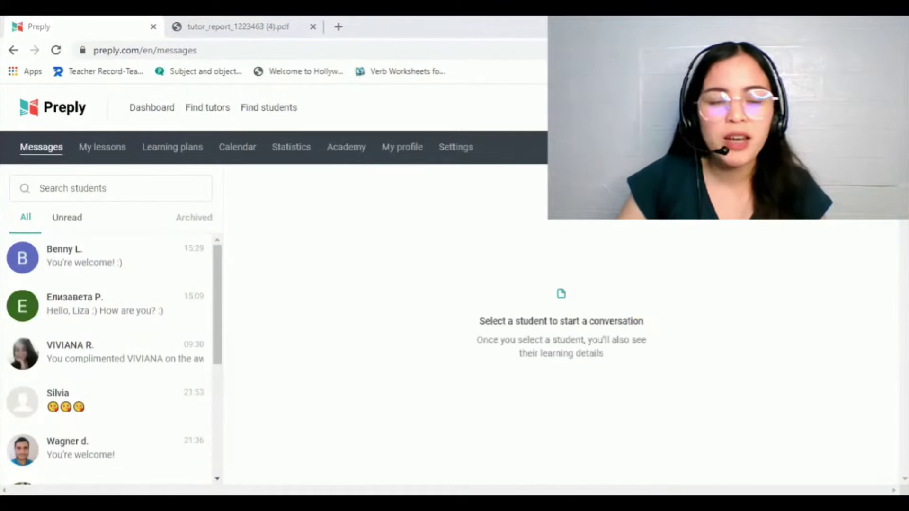
Open Statistics to see profile, trial lesson and new student figures
click(290, 149)
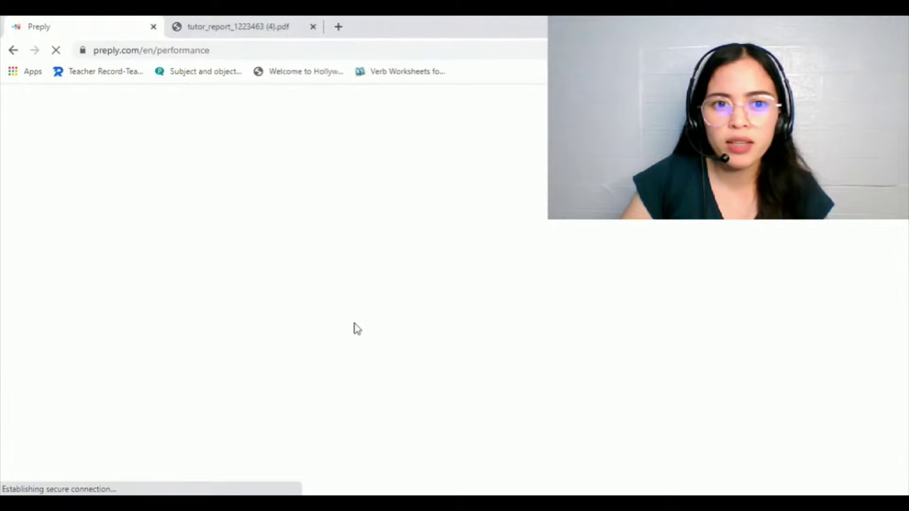
scroll(355, 326, down, 1)
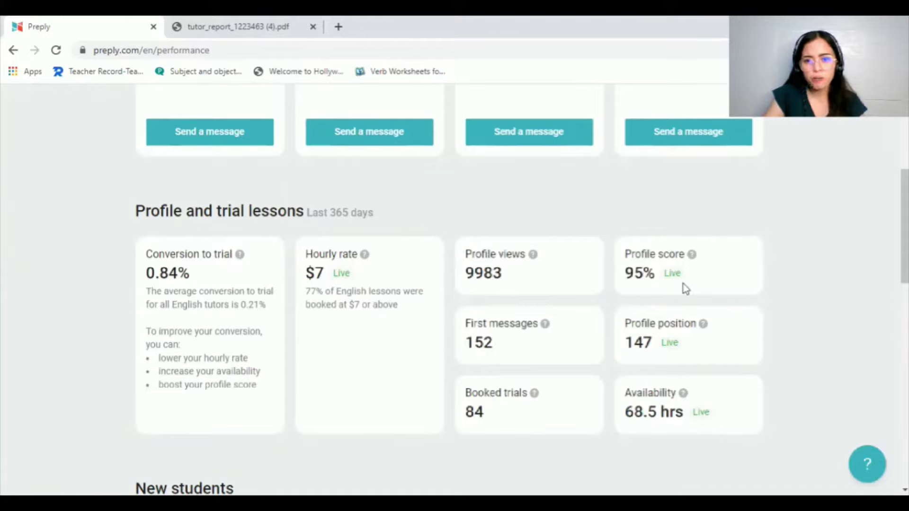
scroll(512, 328, down, 1)
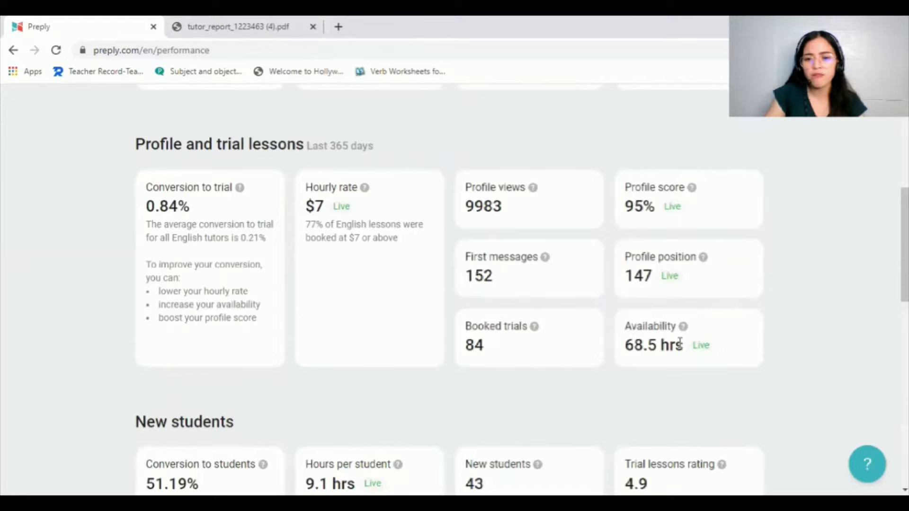
scroll(652, 346, down, 1)
scroll(635, 349, down, 1)
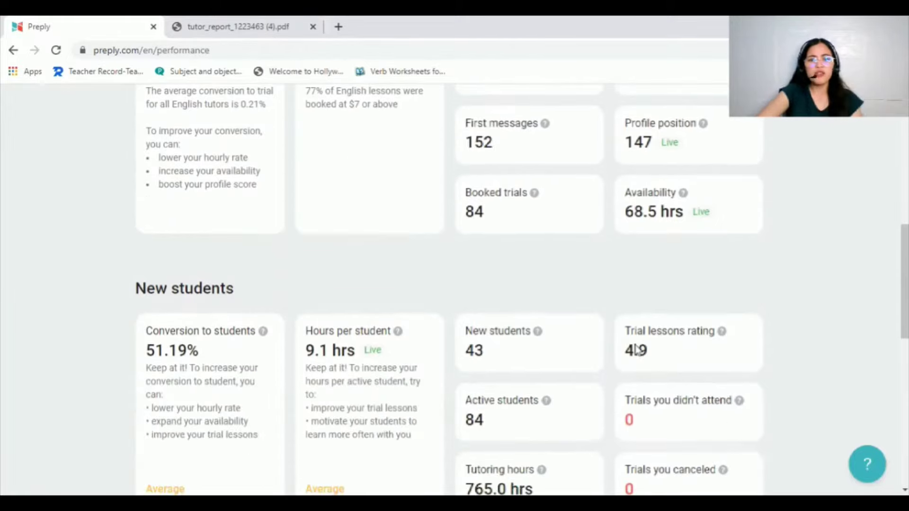
scroll(635, 346, down, 1)
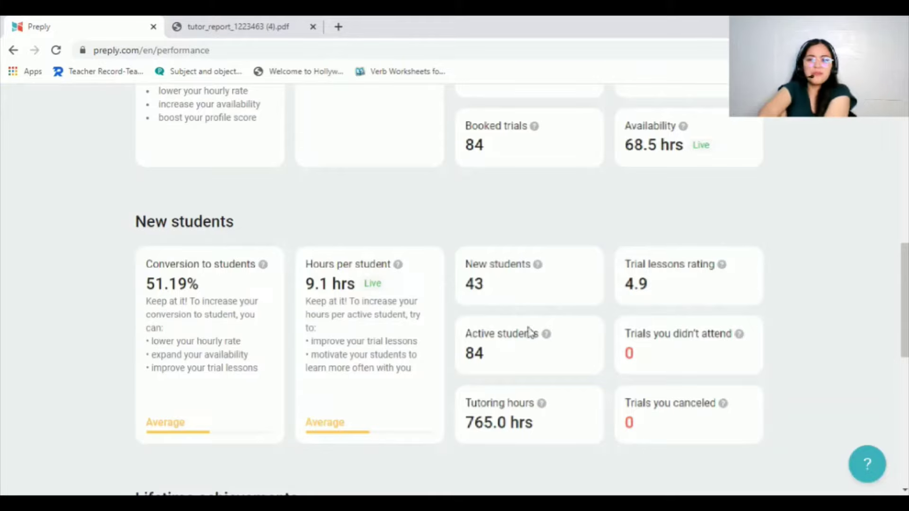
scroll(509, 375, down, 2)
scroll(509, 374, down, 2)
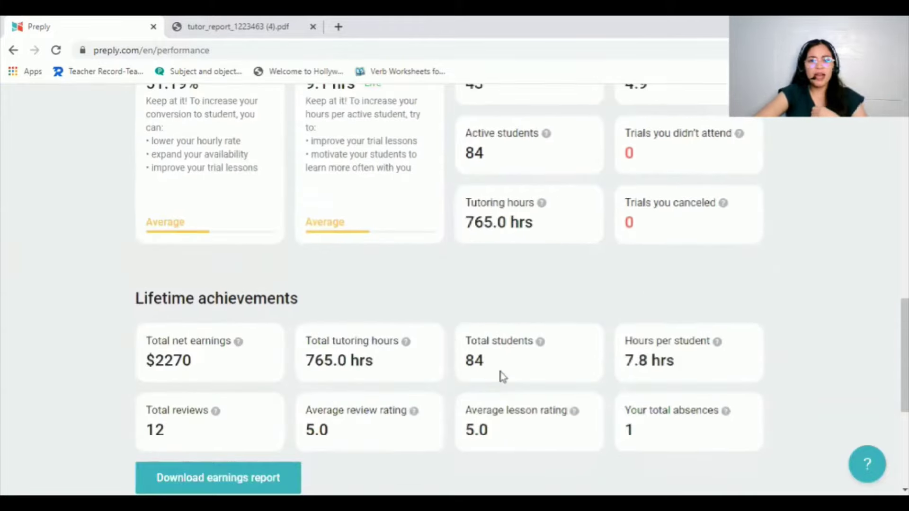
scroll(501, 377, down, 1)
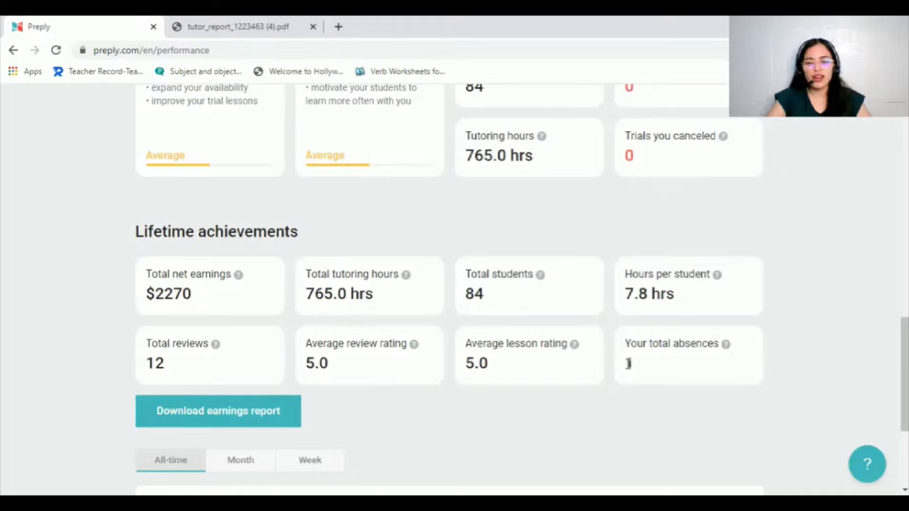
drag(628, 363, 645, 370)
click(604, 413)
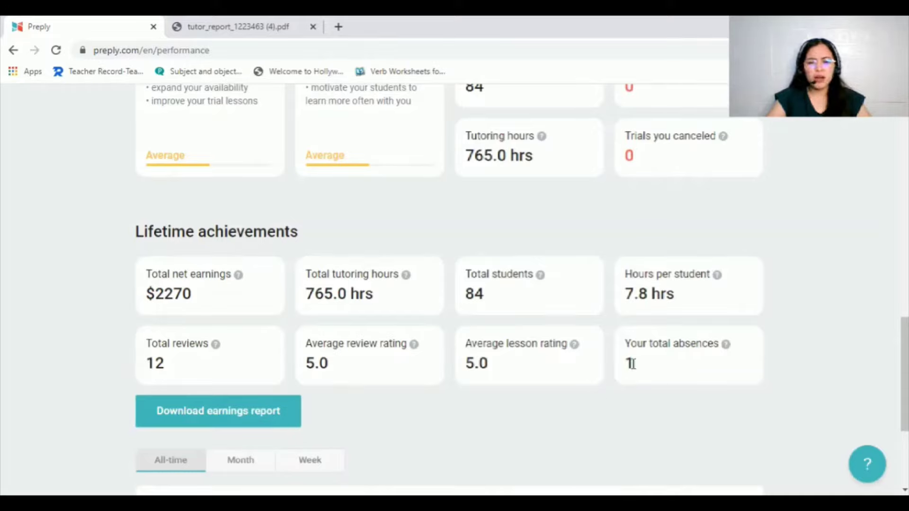
drag(630, 364, 646, 372)
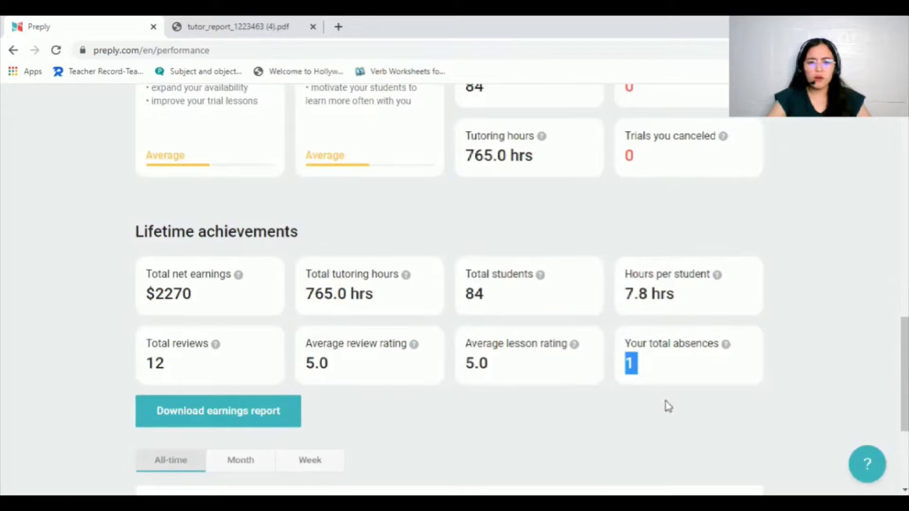
click(511, 415)
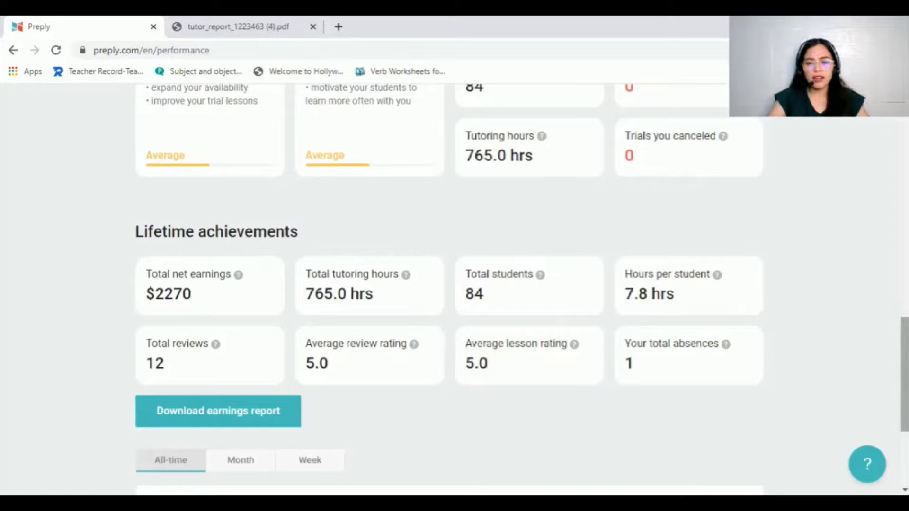
scroll(454, 284, up, 1)
scroll(454, 284, up, 5)
scroll(454, 284, up, 5)
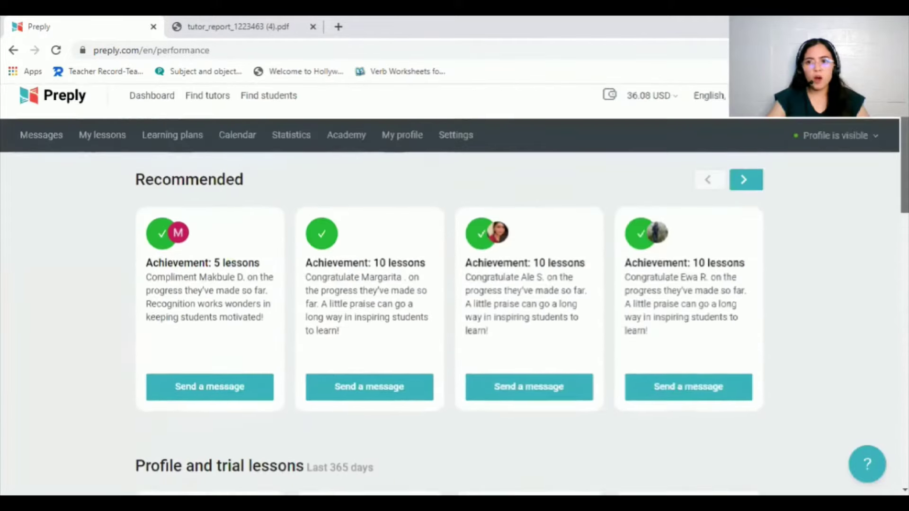
scroll(883, 137, up, 1)
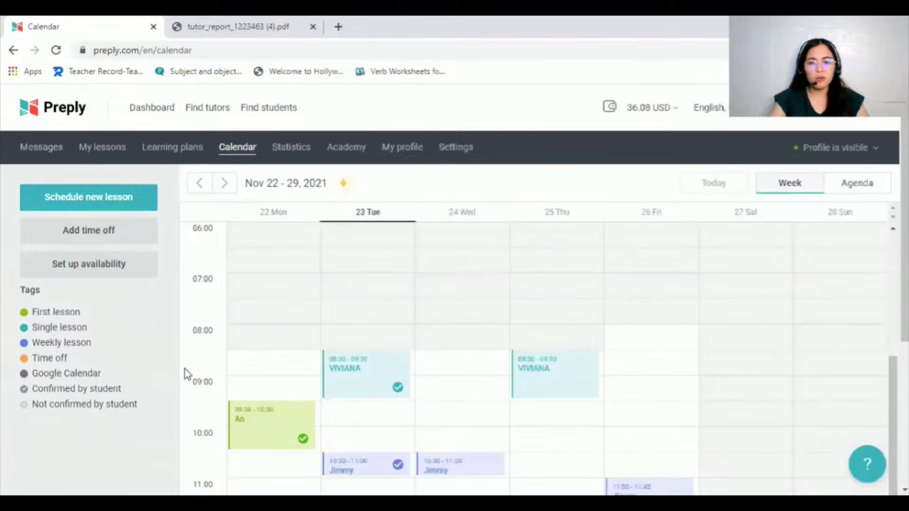
Move the calendar back to the previous week, Nov 15–22, 2021
click(200, 183)
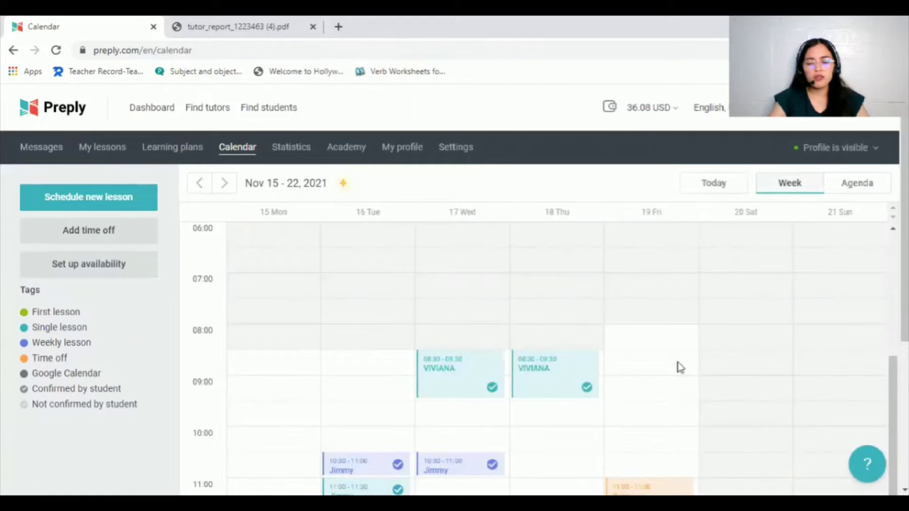
scroll(678, 367, down, 1)
scroll(678, 367, down, 5)
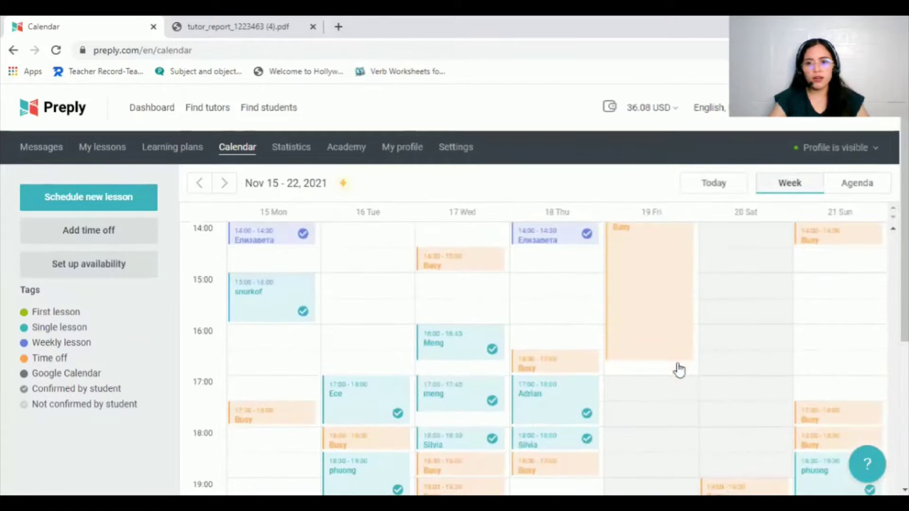
scroll(548, 430, down, 2)
scroll(544, 424, down, 2)
scroll(533, 407, down, 1)
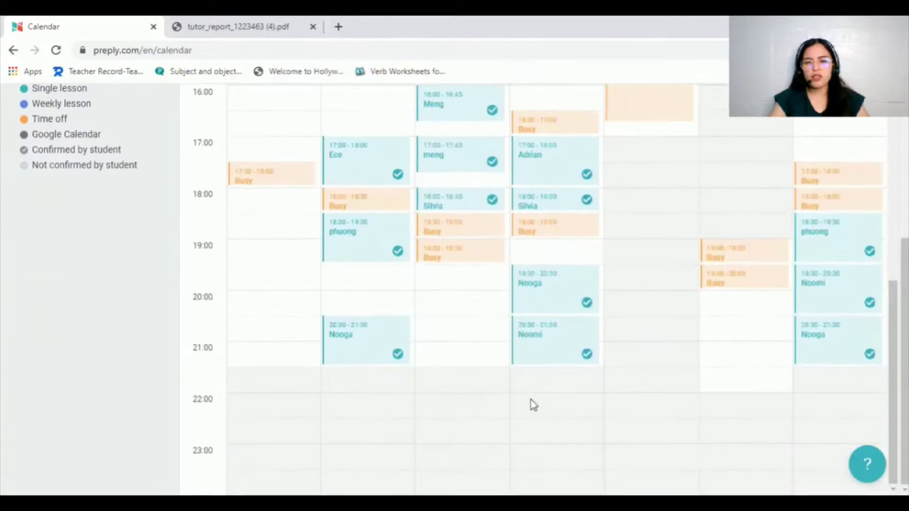
scroll(533, 406, up, 1)
scroll(533, 405, up, 1)
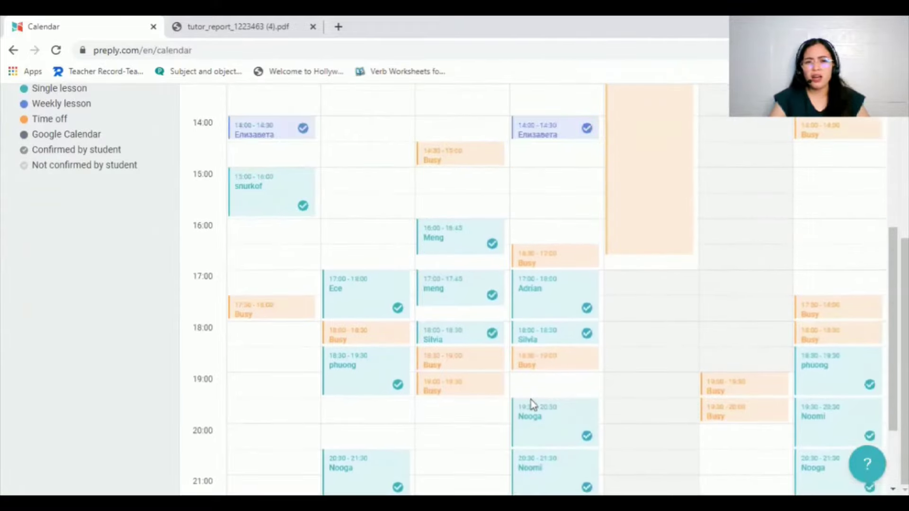
scroll(533, 405, down, 1)
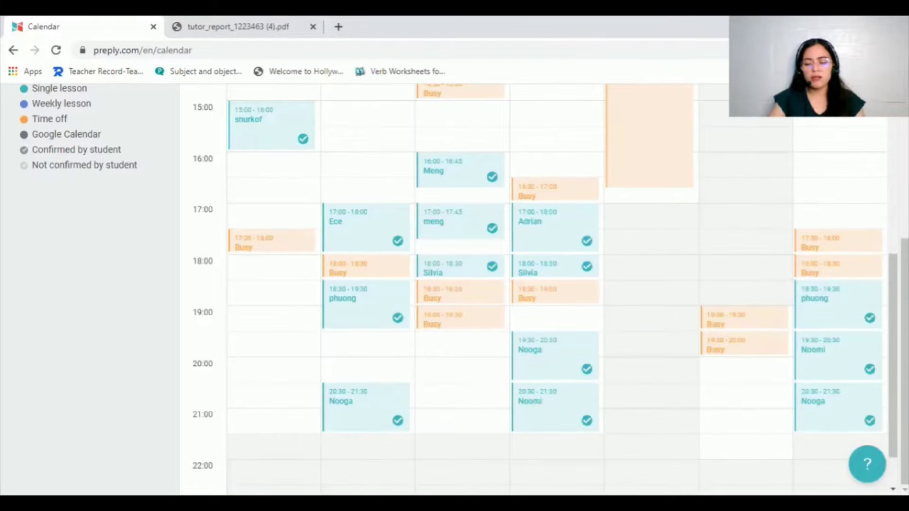
scroll(539, 284, down, 1)
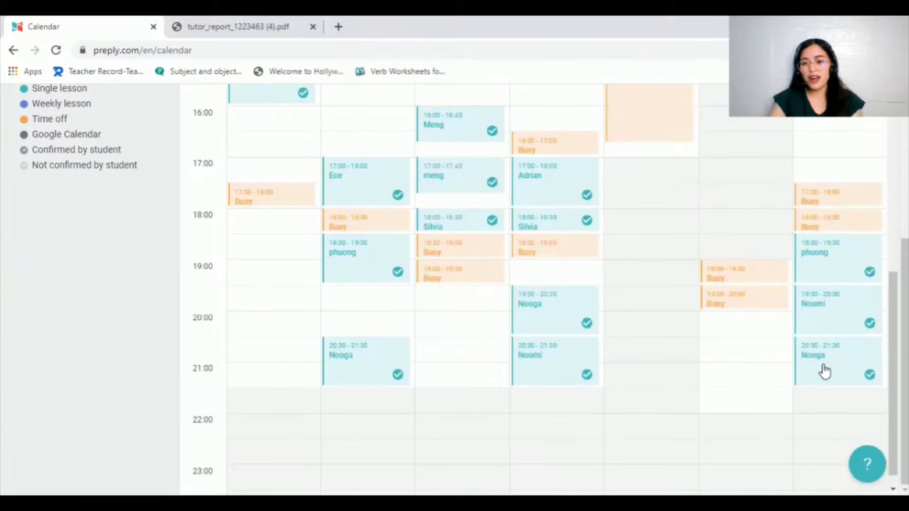
scroll(874, 345, up, 2)
scroll(540, 285, up, 1)
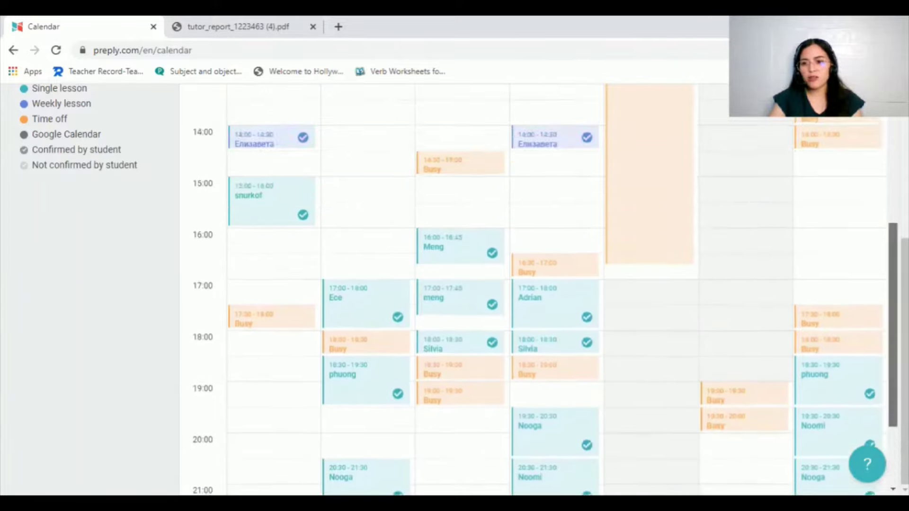
scroll(540, 284, up, 4)
scroll(540, 284, up, 2)
scroll(539, 284, down, 2)
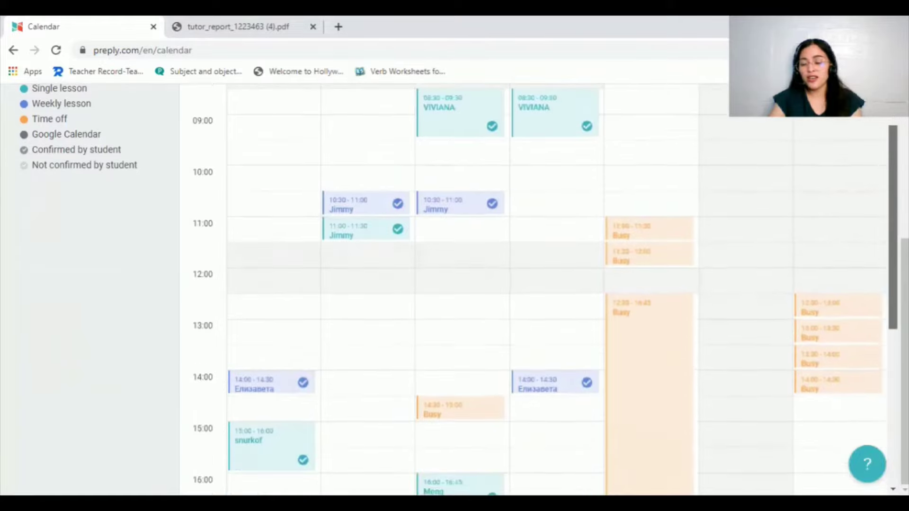
scroll(540, 284, up, 1)
scroll(540, 284, up, 1)
drag(892, 213, 883, 396)
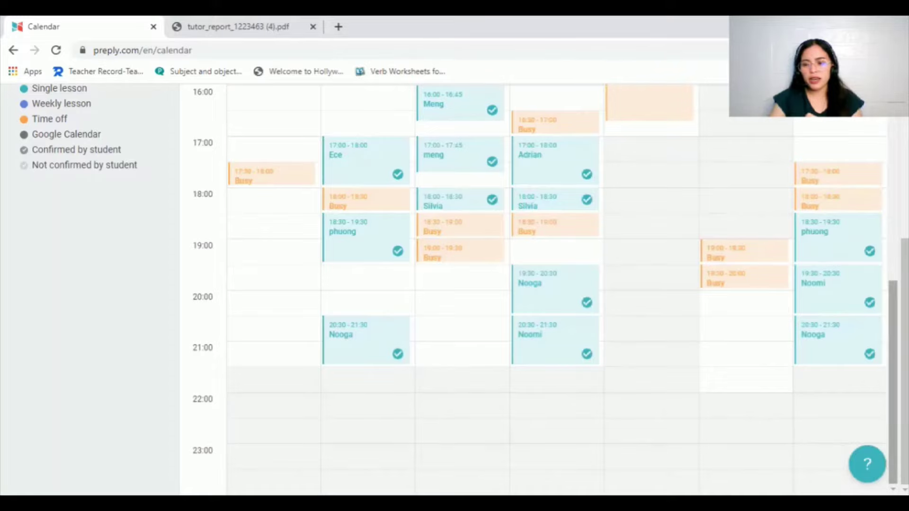
scroll(888, 298, up, 1)
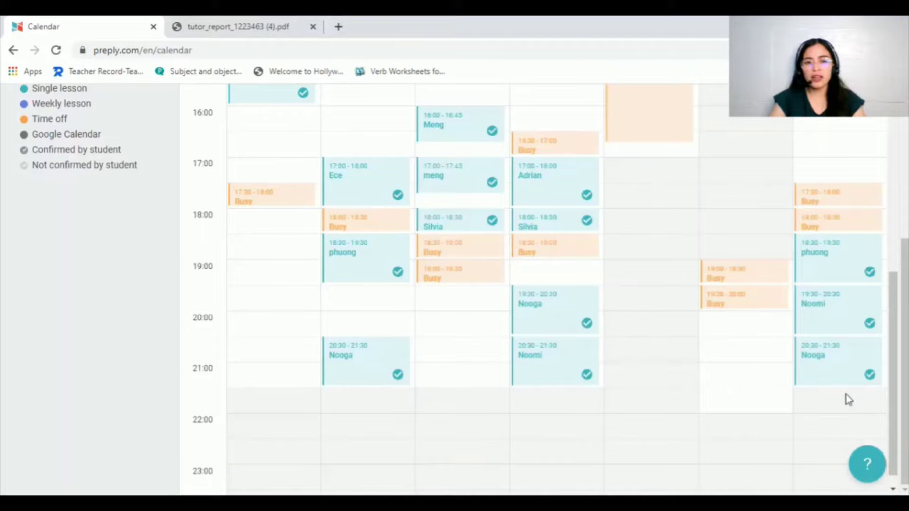
scroll(386, 229, up, 3)
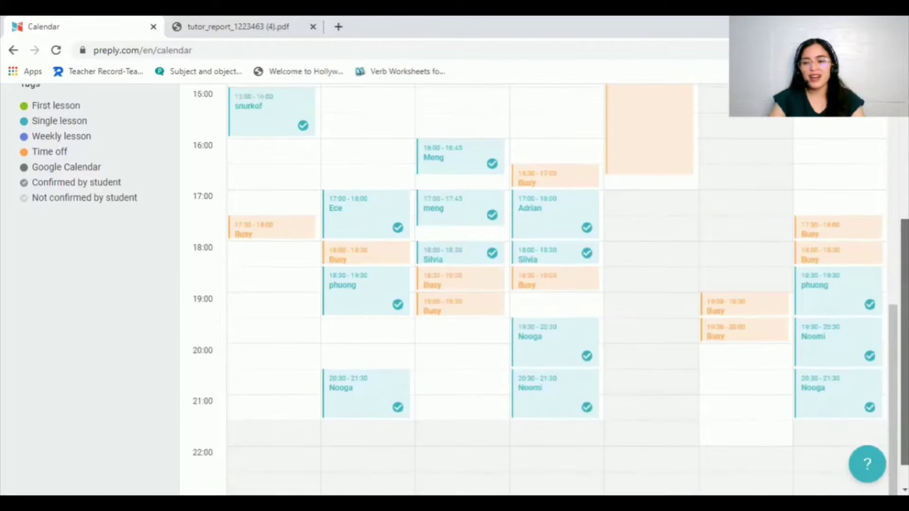
scroll(386, 230, down, 3)
scroll(455, 284, up, 3)
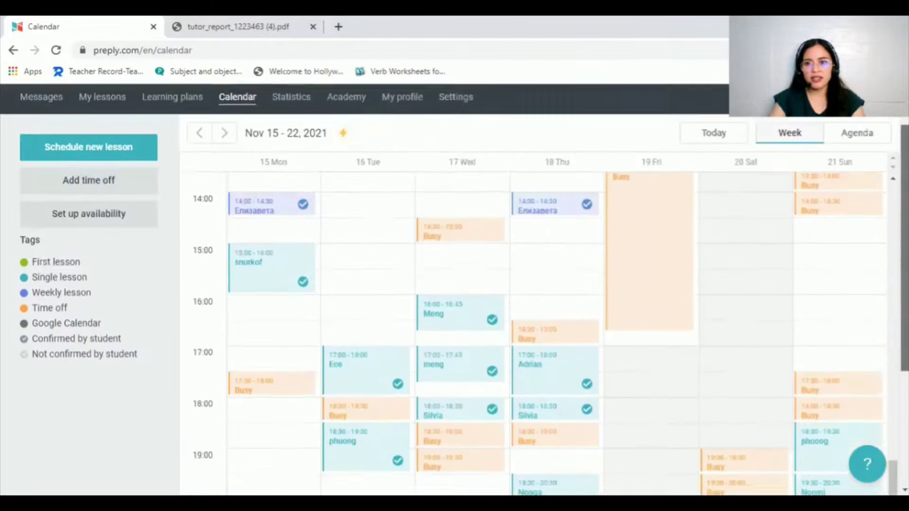
From the performance page, download an earnings report for 21/11/2021 to 21/11/2021
click(294, 153)
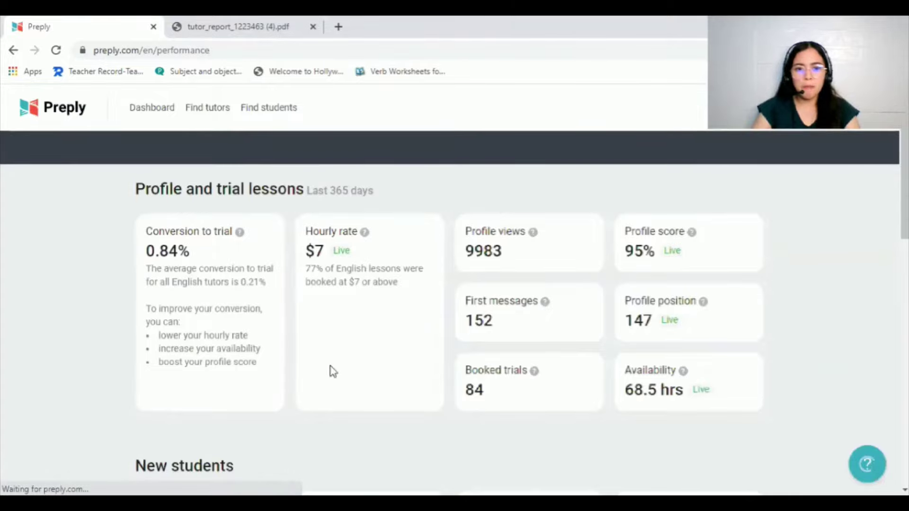
scroll(266, 391, down, 3)
scroll(266, 391, down, 4)
scroll(229, 331, down, 3)
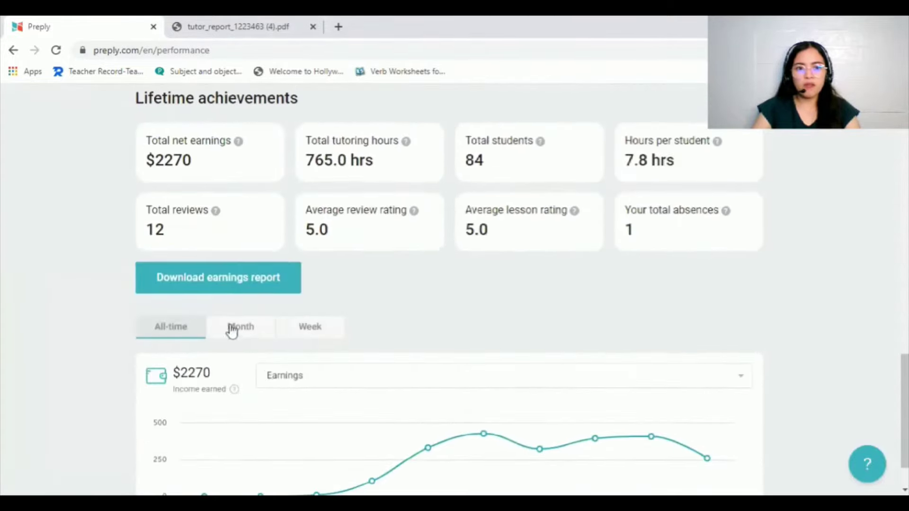
click(237, 285)
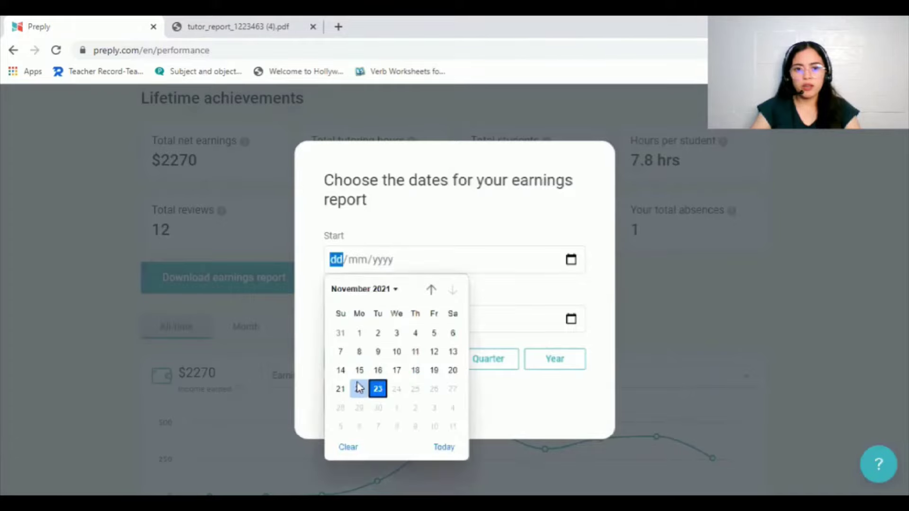
click(340, 390)
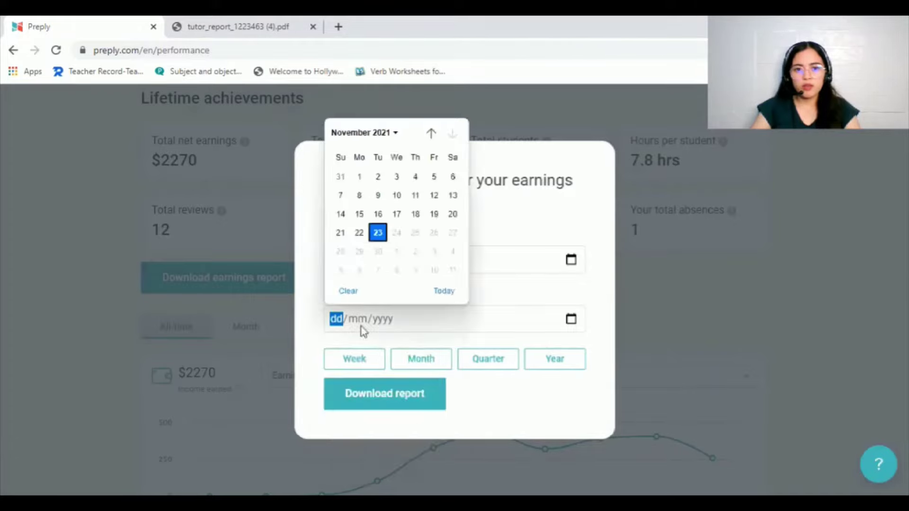
click(341, 233)
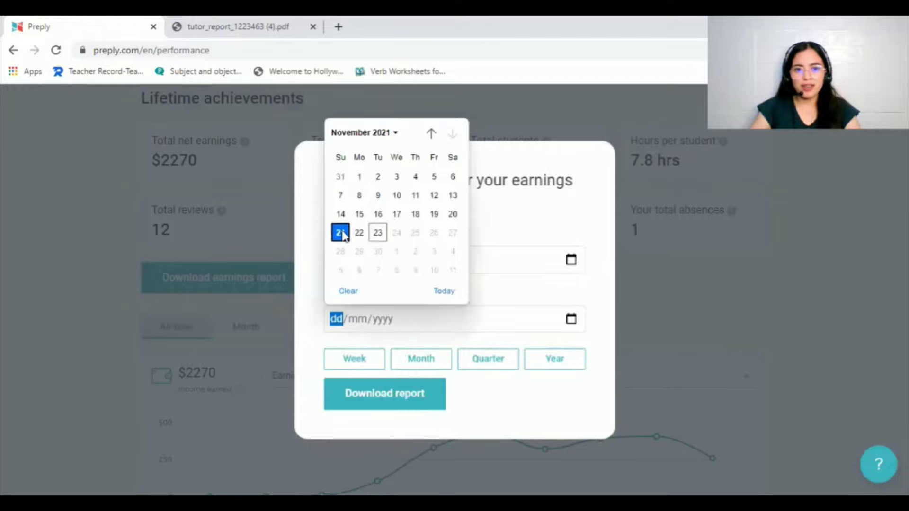
click(394, 395)
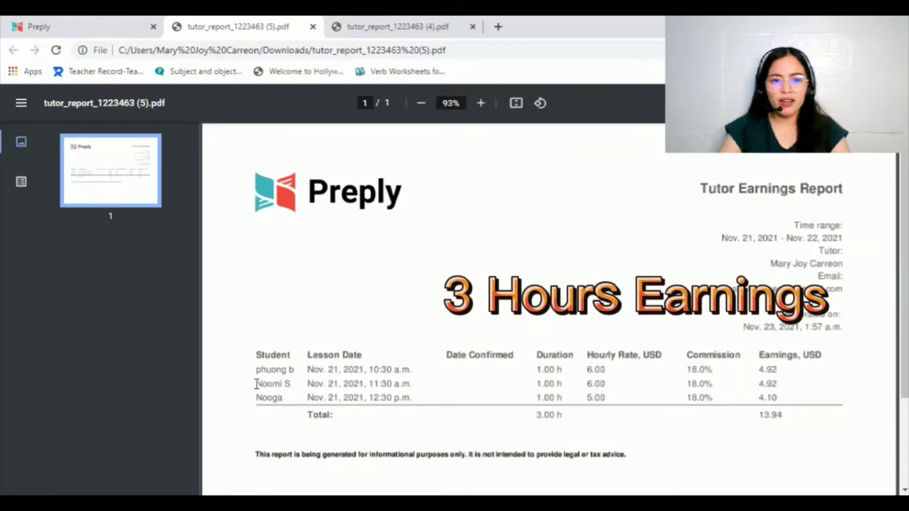
drag(257, 383, 431, 396)
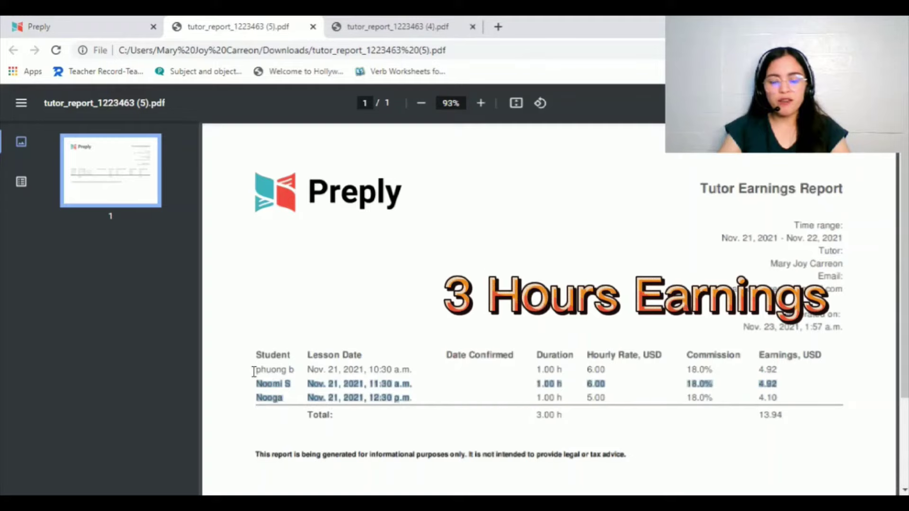
drag(254, 371, 355, 366)
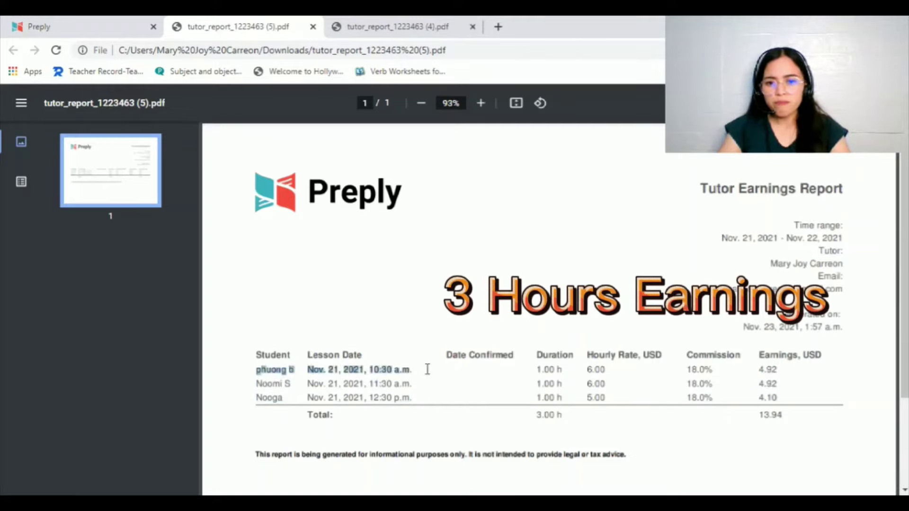
drag(428, 369, 604, 370)
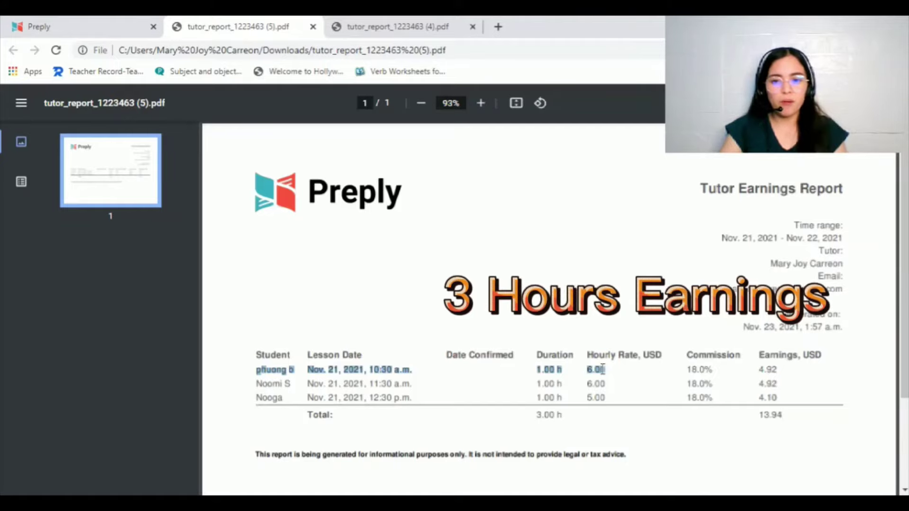
drag(602, 369, 717, 370)
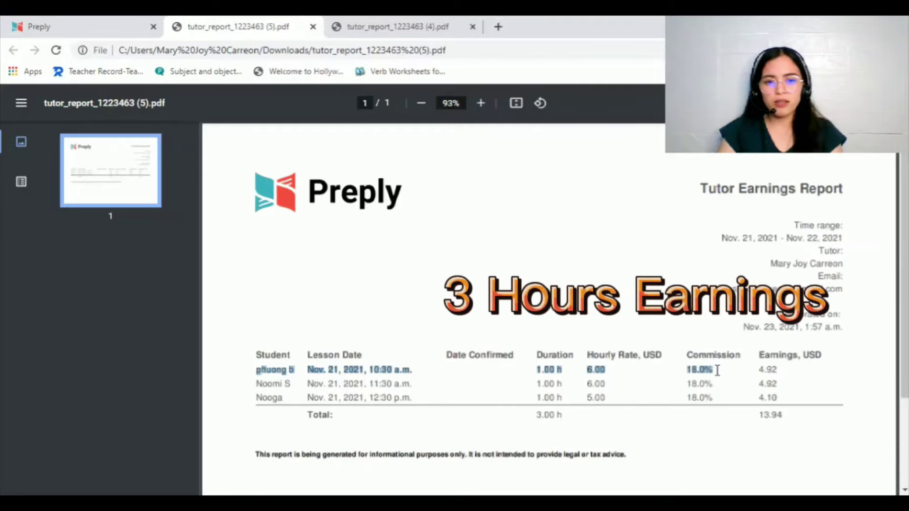
click(254, 384)
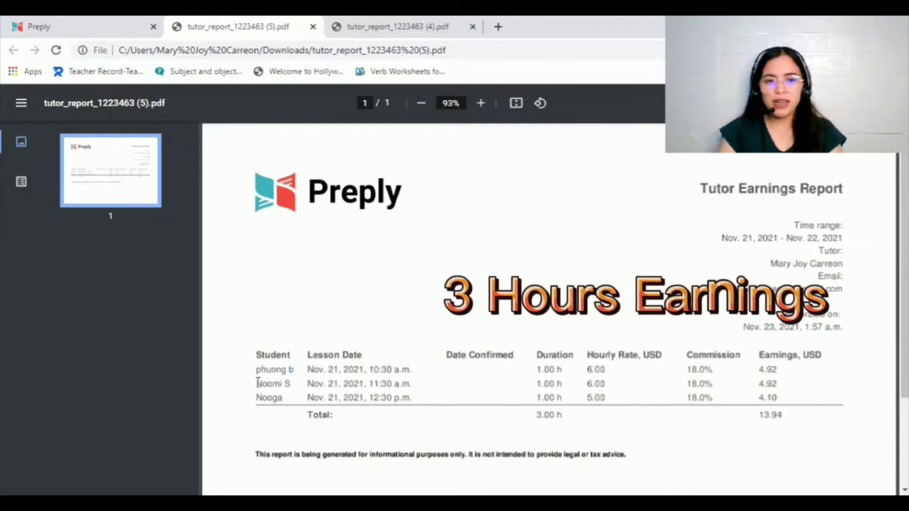
Highlight the Noomi S and Nooga lesson rows and the 3.00 h total
drag(257, 384, 564, 384)
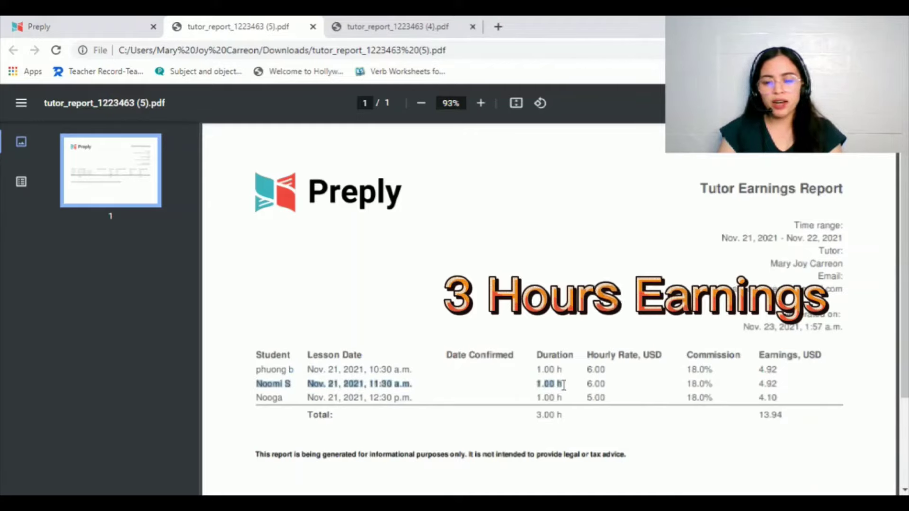
drag(578, 385, 787, 384)
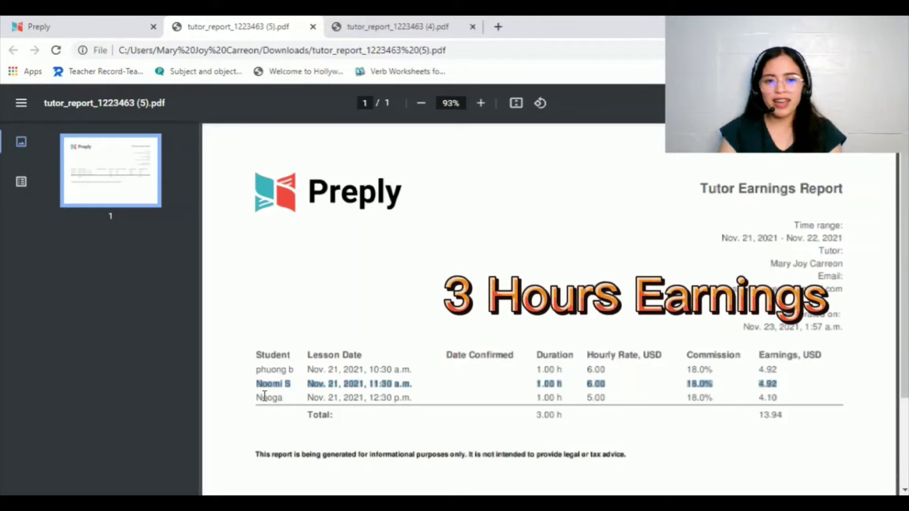
drag(257, 398, 573, 404)
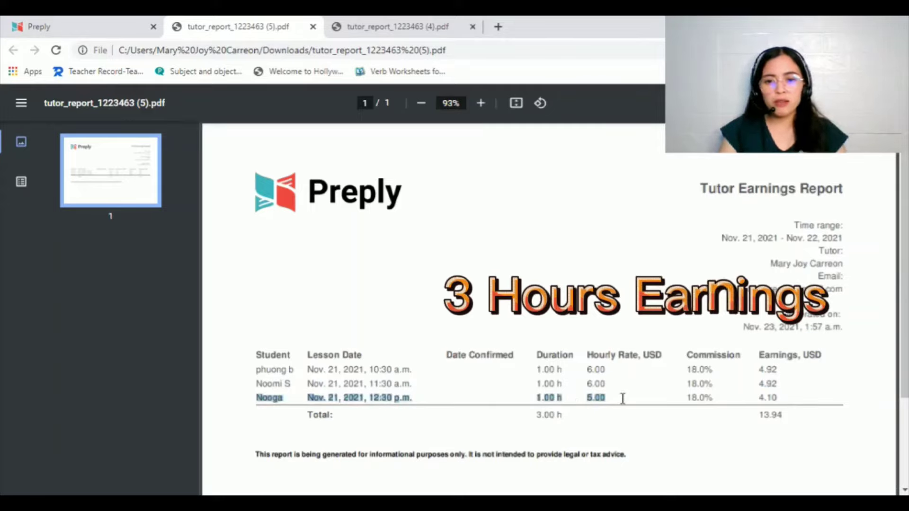
drag(623, 399, 737, 399)
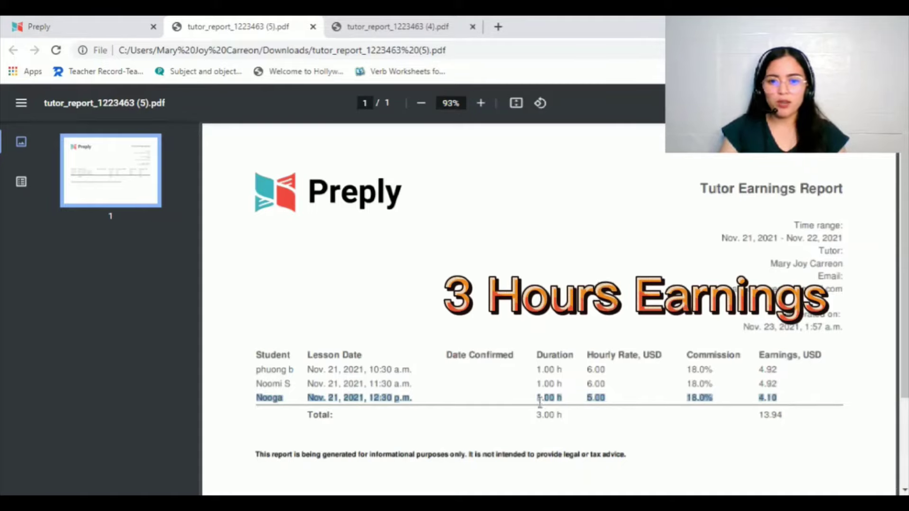
drag(570, 418, 536, 415)
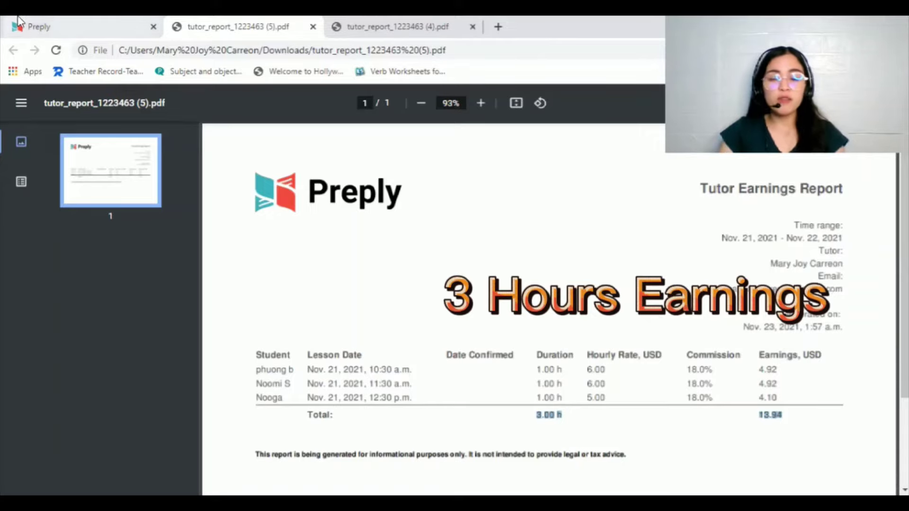
Back in Preply, dismiss the earnings report dialog and open the Nov 22–29 calendar
click(39, 26)
click(435, 93)
scroll(377, 141, up, 5)
scroll(342, 167, up, 5)
scroll(323, 176, up, 3)
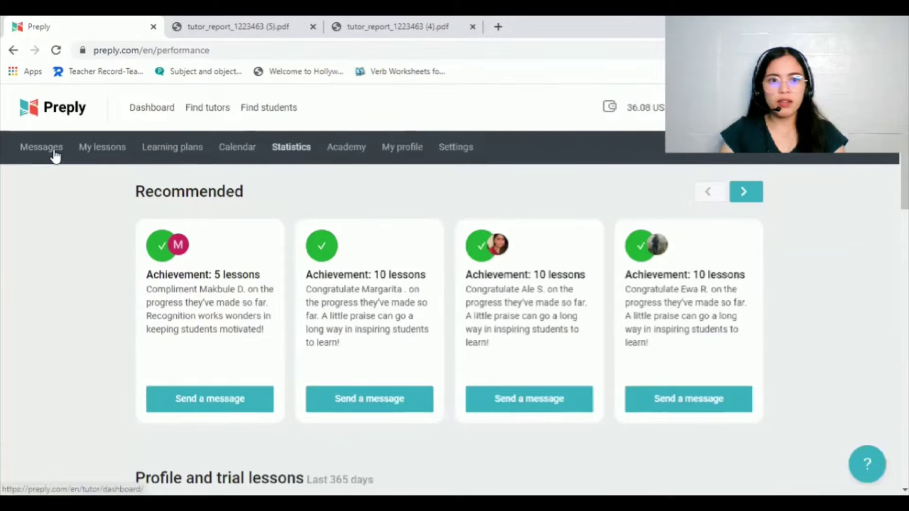
click(241, 147)
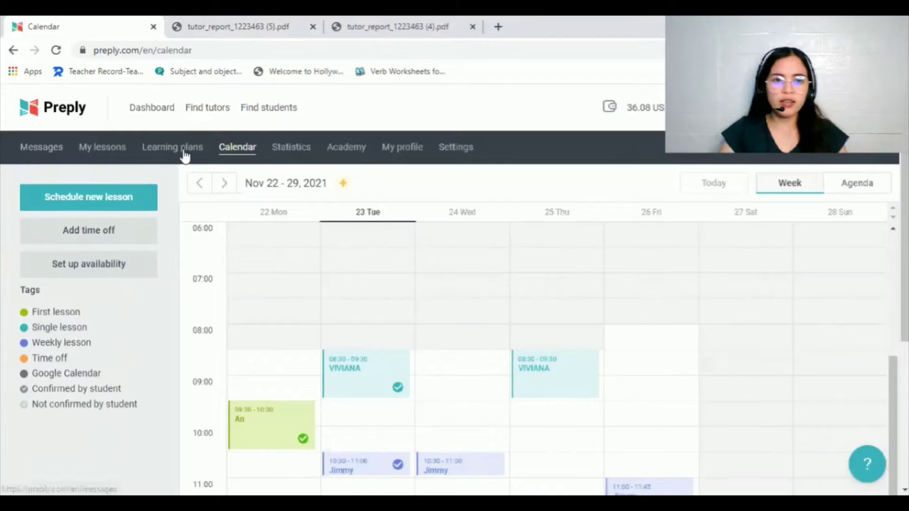
click(78, 271)
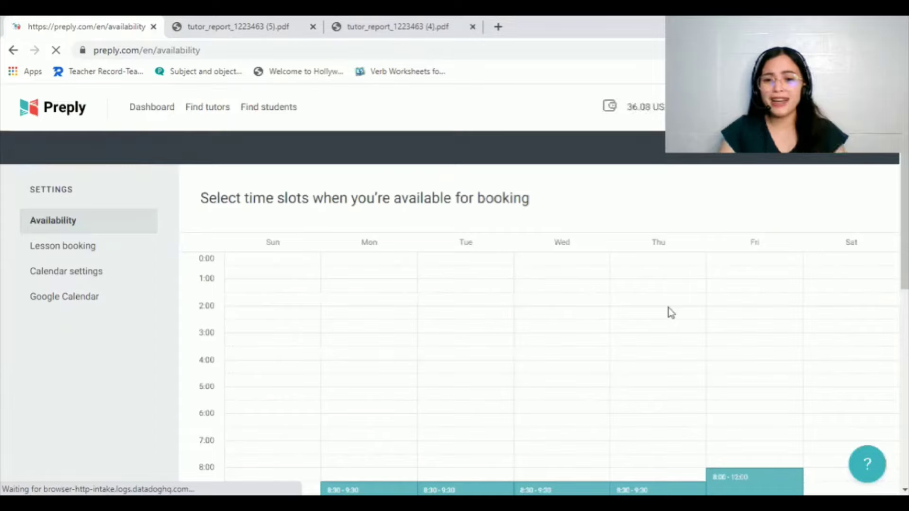
scroll(668, 312, down, 3)
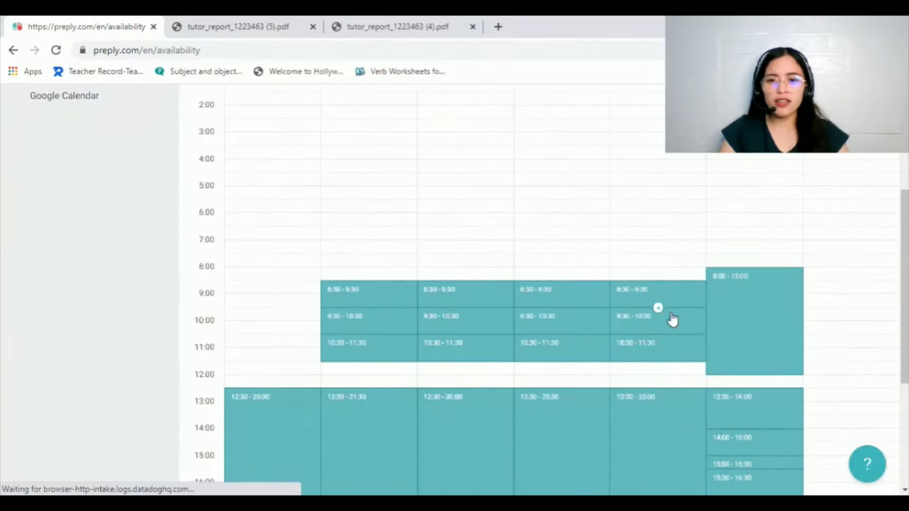
scroll(672, 319, down, 2)
scroll(672, 319, down, 1)
scroll(673, 319, up, 1)
scroll(672, 319, up, 3)
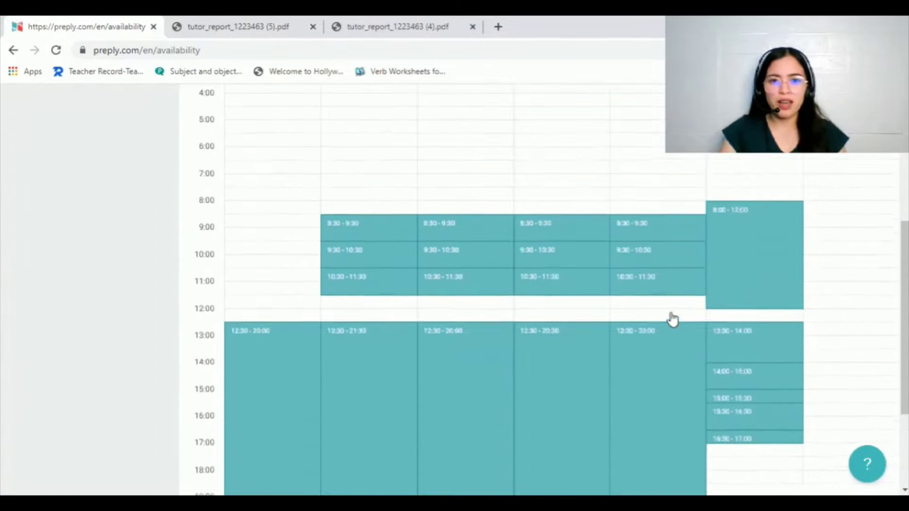
scroll(670, 319, down, 1)
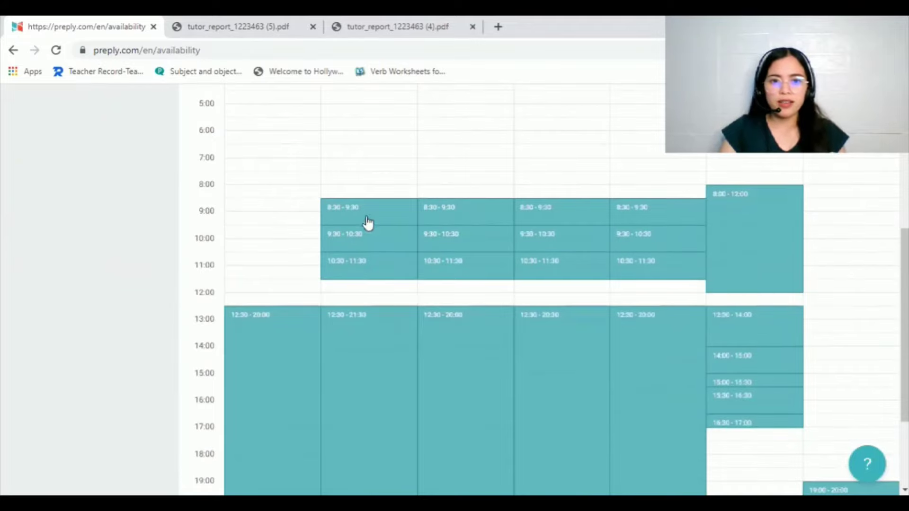
scroll(366, 241, up, 1)
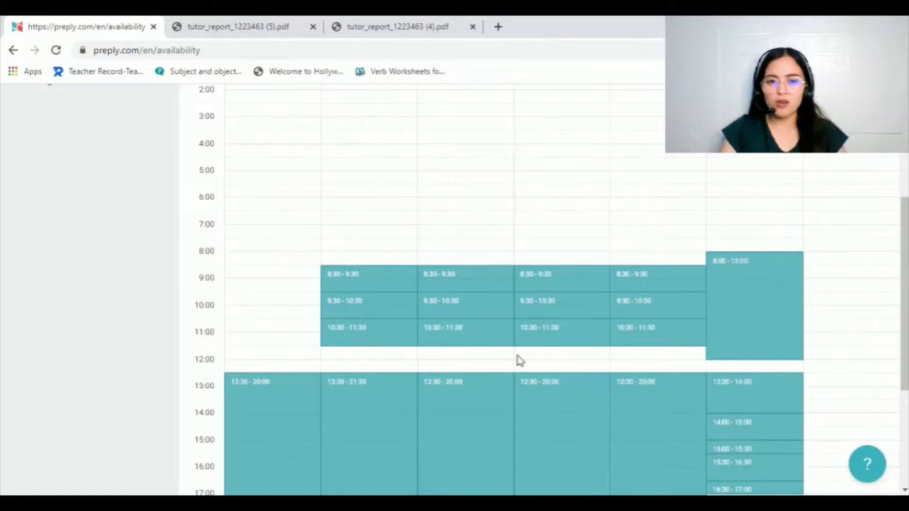
scroll(771, 325, up, 1)
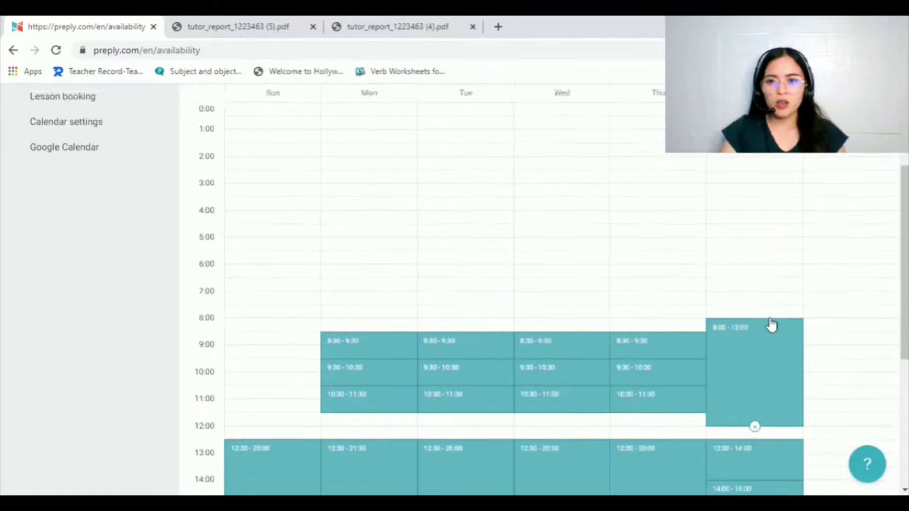
scroll(771, 324, down, 2)
scroll(771, 325, up, 1)
scroll(771, 325, down, 2)
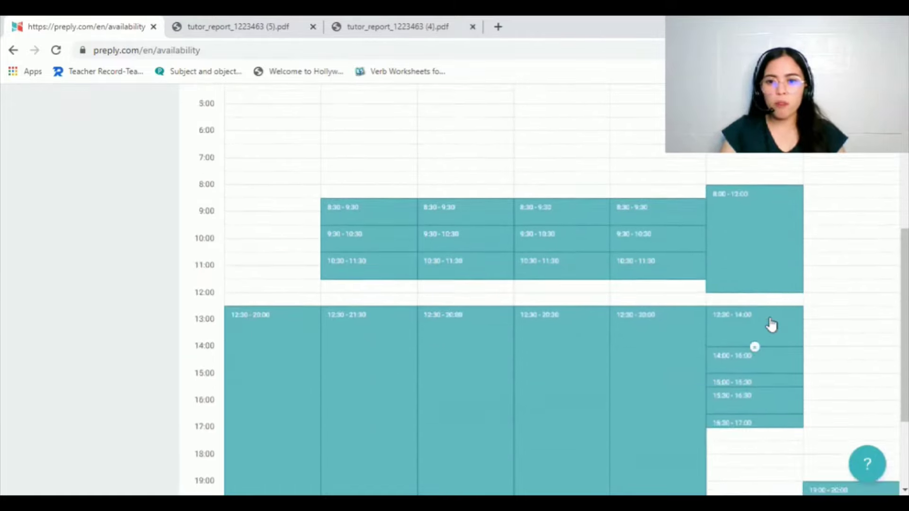
scroll(771, 325, down, 1)
scroll(771, 325, down, 1)
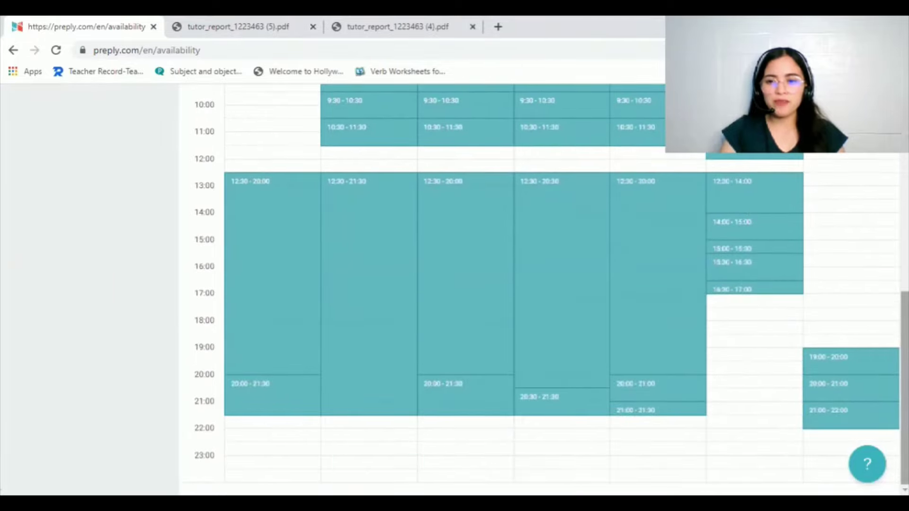
scroll(576, 285, up, 1)
scroll(576, 285, down, 1)
scroll(576, 286, up, 1)
scroll(455, 284, up, 3)
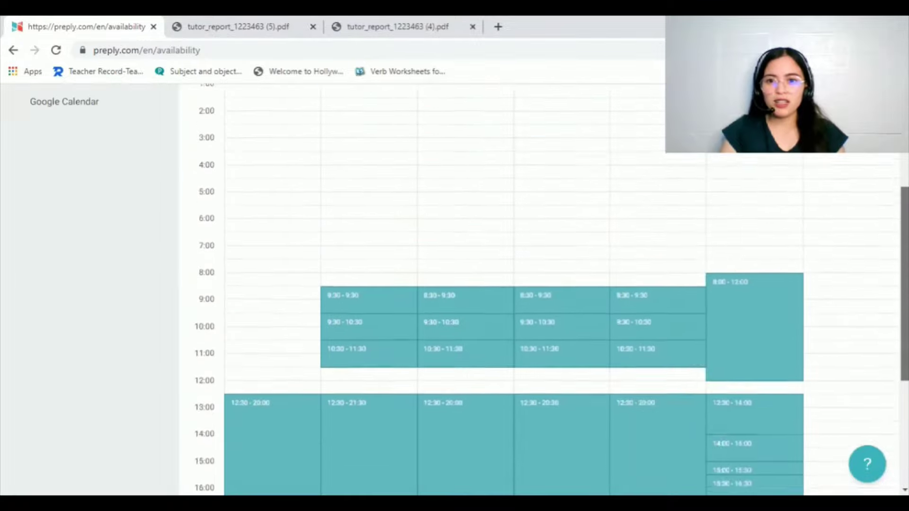
scroll(454, 284, up, 2)
scroll(455, 284, up, 2)
scroll(454, 284, down, 1)
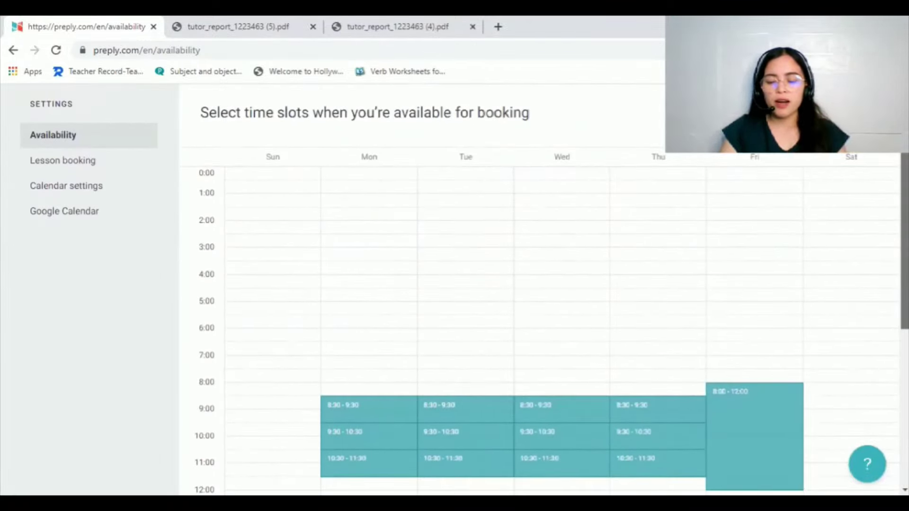
scroll(561, 319, down, 3)
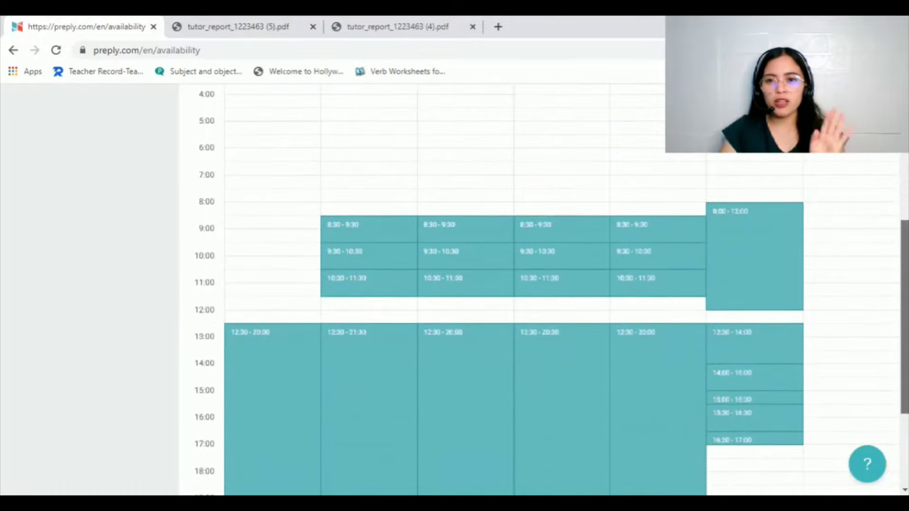
scroll(551, 291, down, 1)
scroll(561, 320, up, 1)
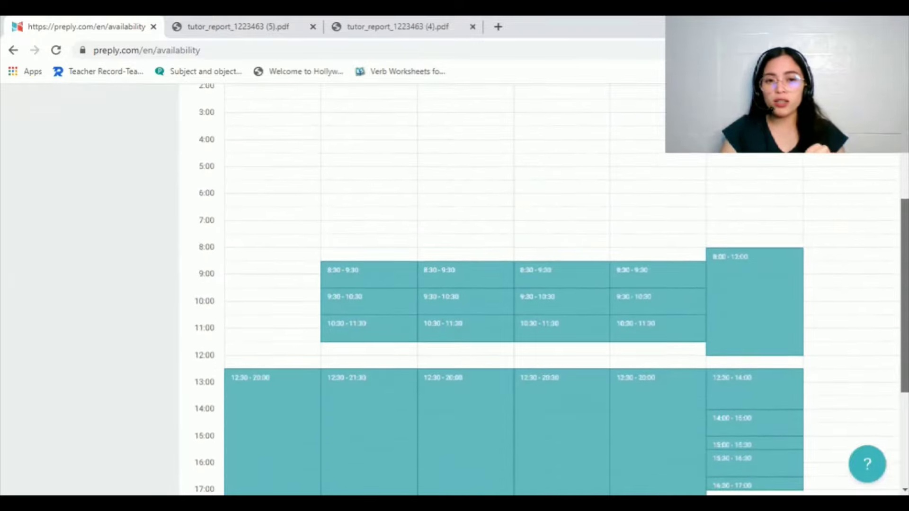
scroll(560, 319, up, 2)
scroll(560, 320, up, 1)
scroll(561, 320, down, 1)
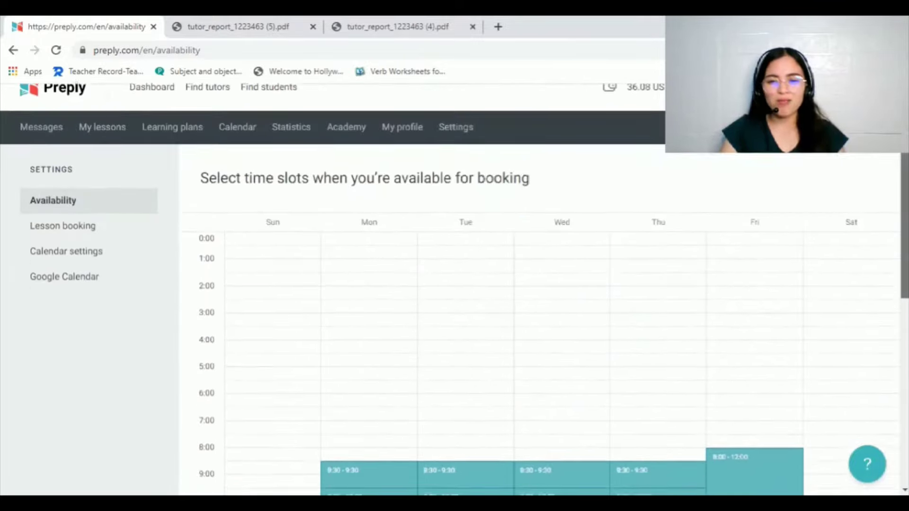
scroll(561, 320, down, 1)
scroll(561, 320, up, 2)
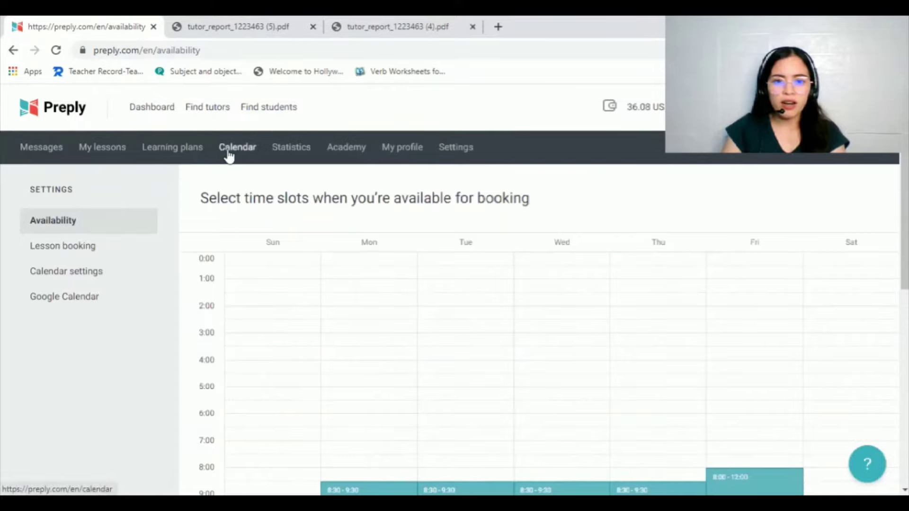
scroll(538, 340, down, 3)
scroll(537, 340, down, 3)
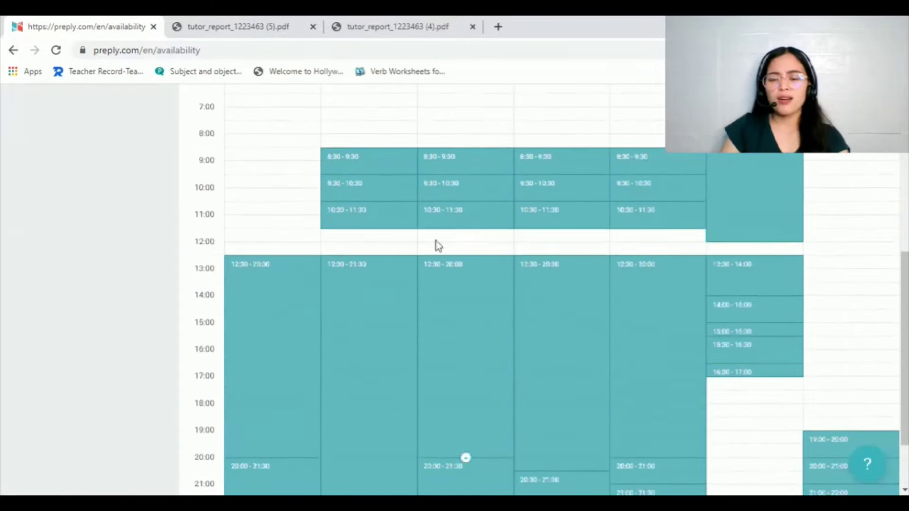
scroll(665, 362, down, 1)
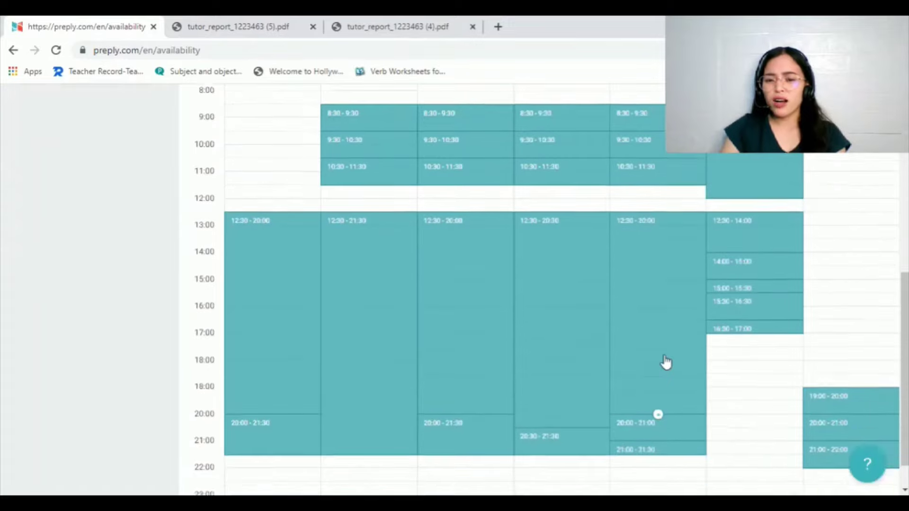
scroll(665, 363, down, 1)
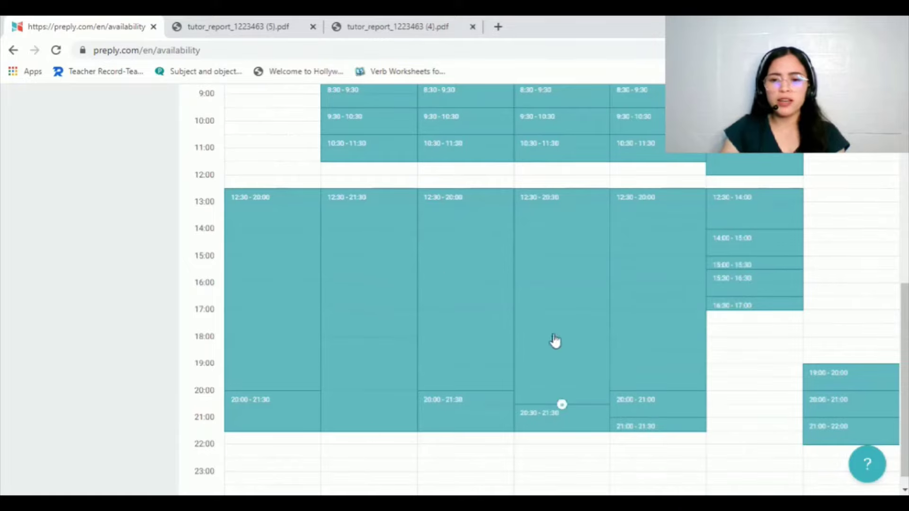
scroll(554, 335, up, 3)
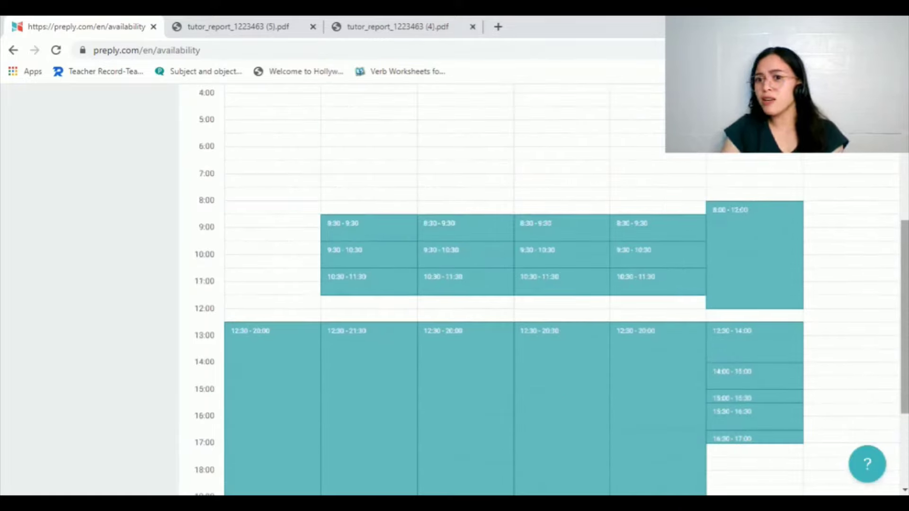
scroll(455, 285, up, 2)
scroll(454, 284, up, 2)
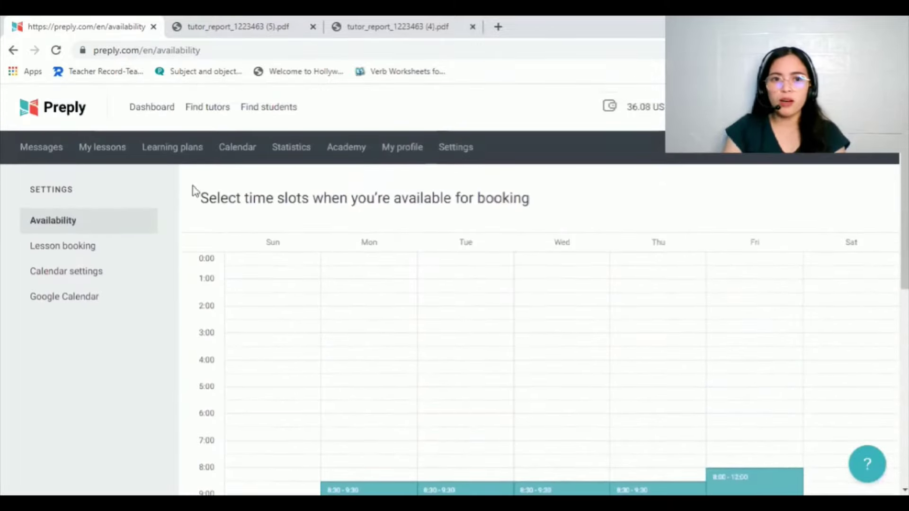
Open the lesson calendar on the Nov 22–29, 2021 week
click(229, 153)
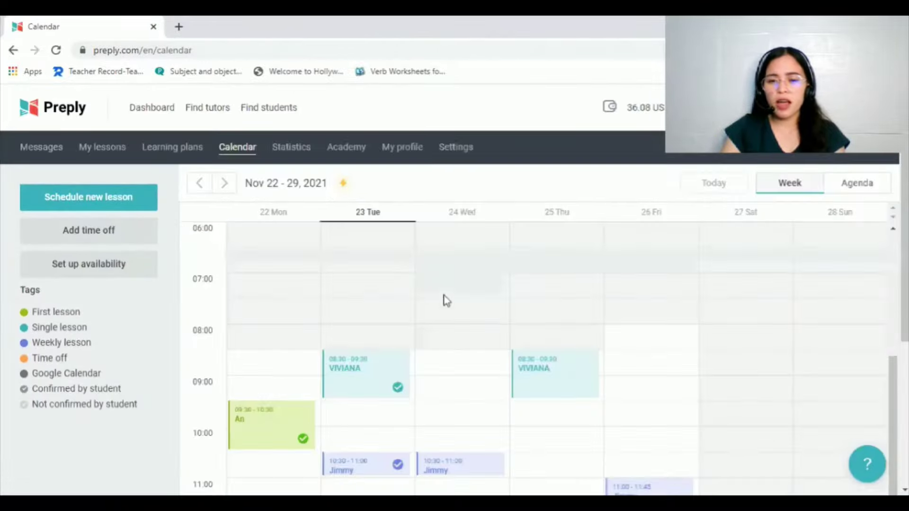
scroll(536, 361, down, 1)
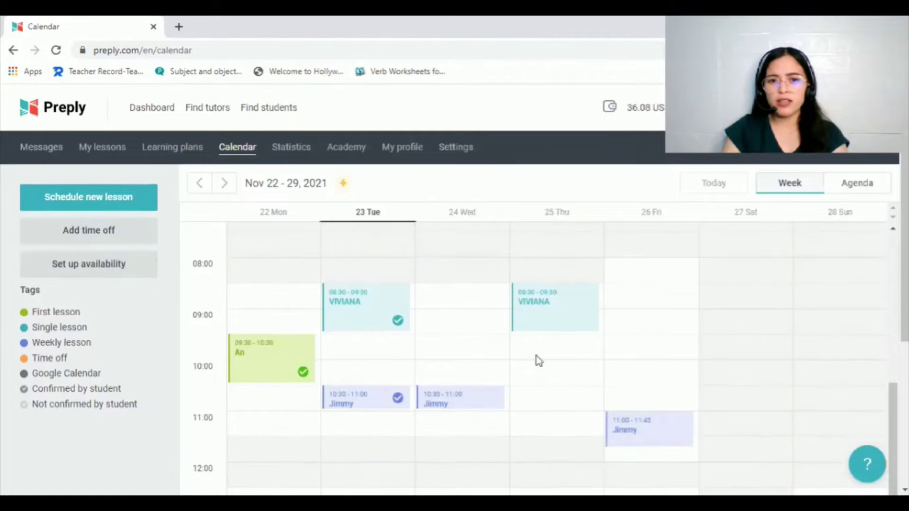
scroll(396, 304, down, 1)
scroll(393, 318, down, 1)
scroll(395, 320, down, 3)
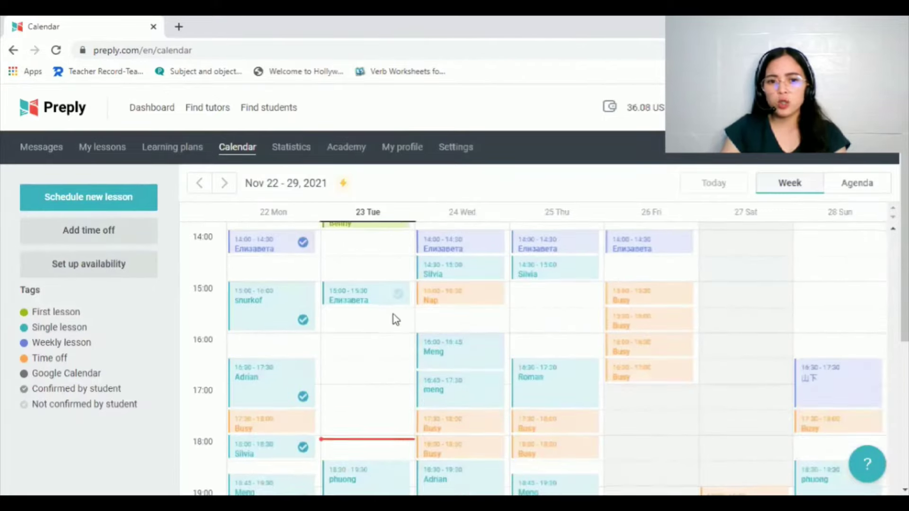
scroll(393, 315, down, 1)
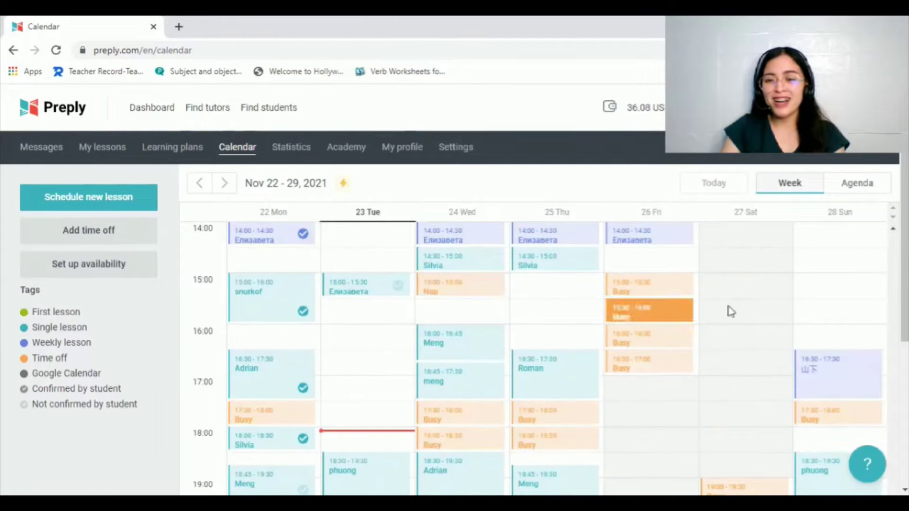
scroll(587, 334, up, 3)
scroll(604, 341, up, 3)
scroll(610, 344, down, 1)
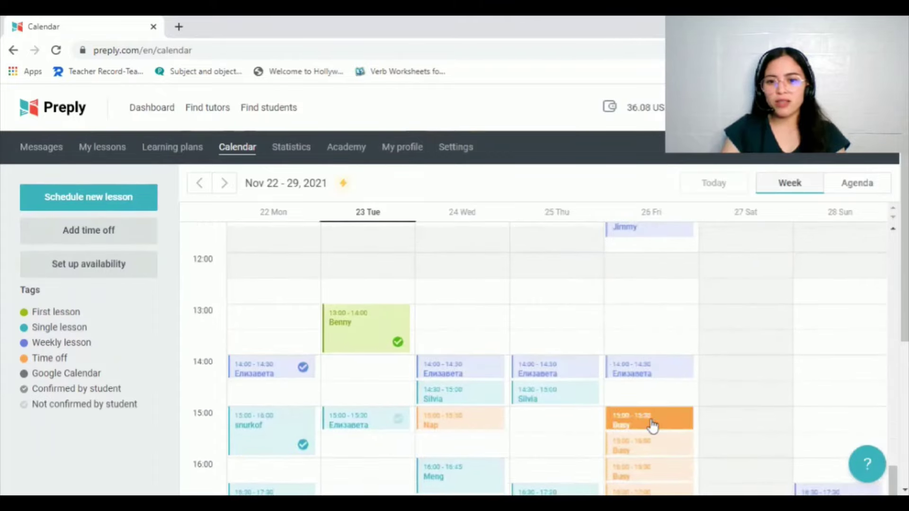
scroll(652, 425, up, 1)
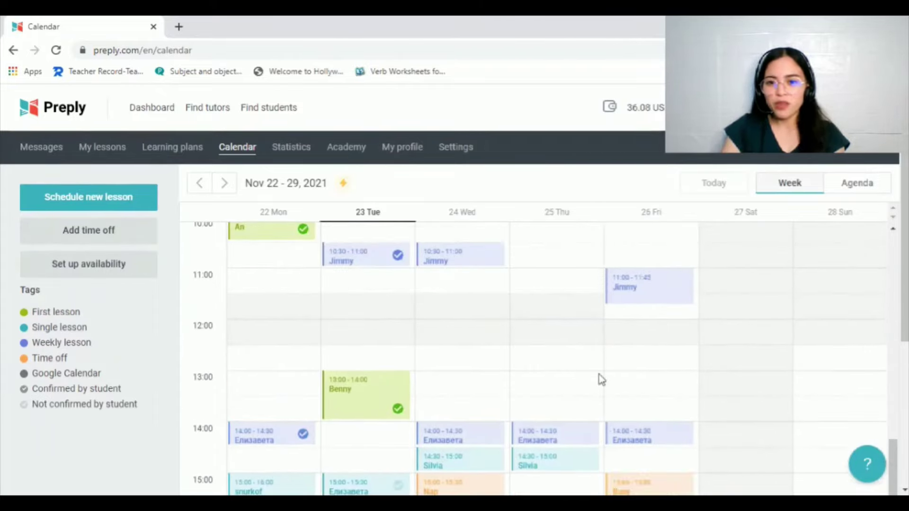
Schedule 'time for myself' time off on Friday Nov 26, 12:30–13:30
click(623, 368)
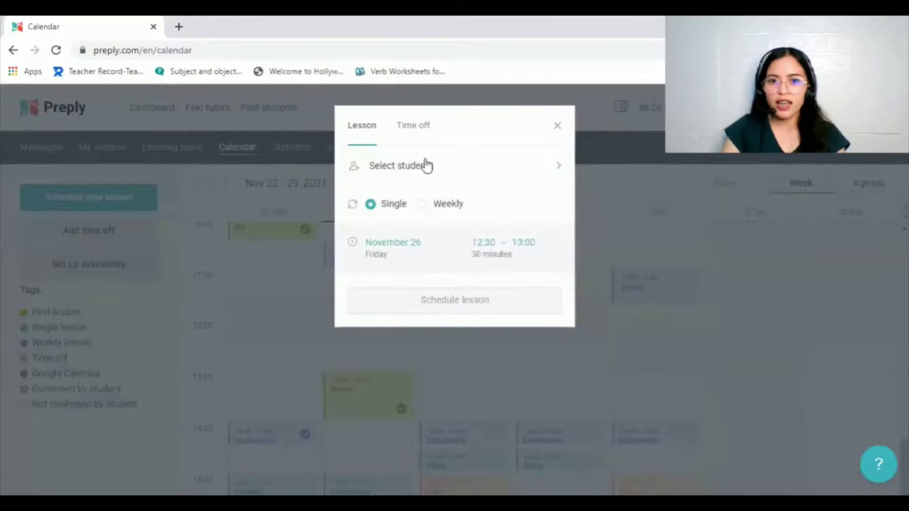
click(409, 133)
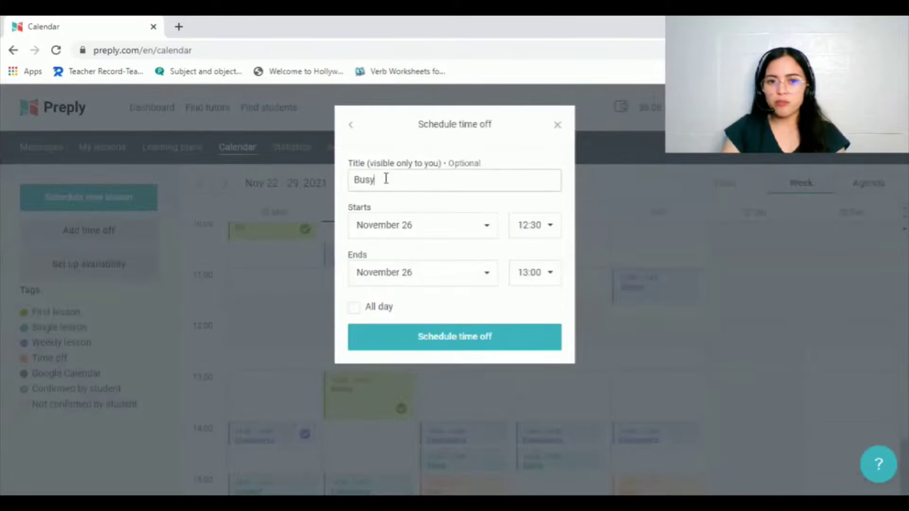
drag(386, 178, 315, 183)
text(time for myself)
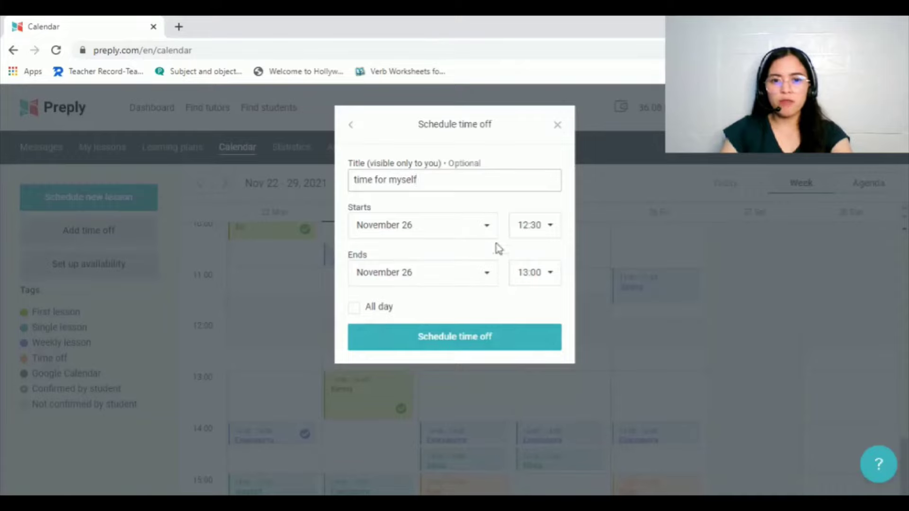
click(549, 233)
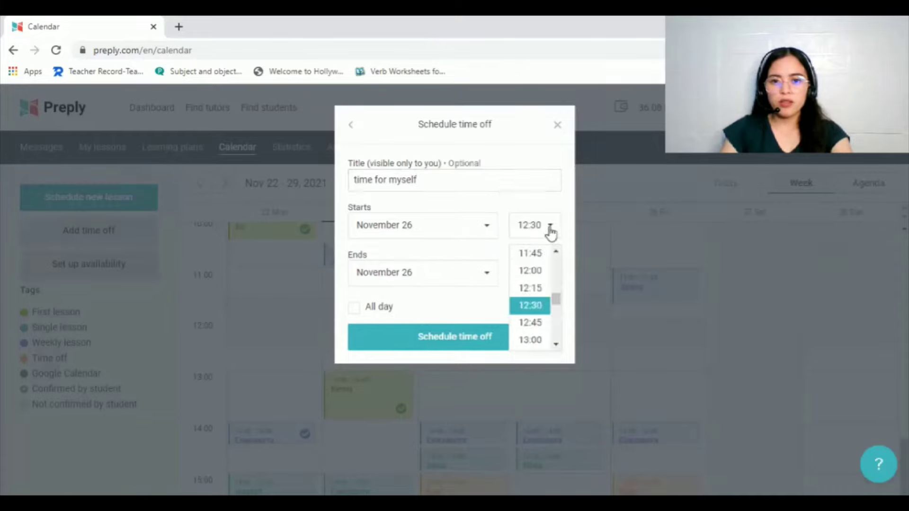
click(529, 307)
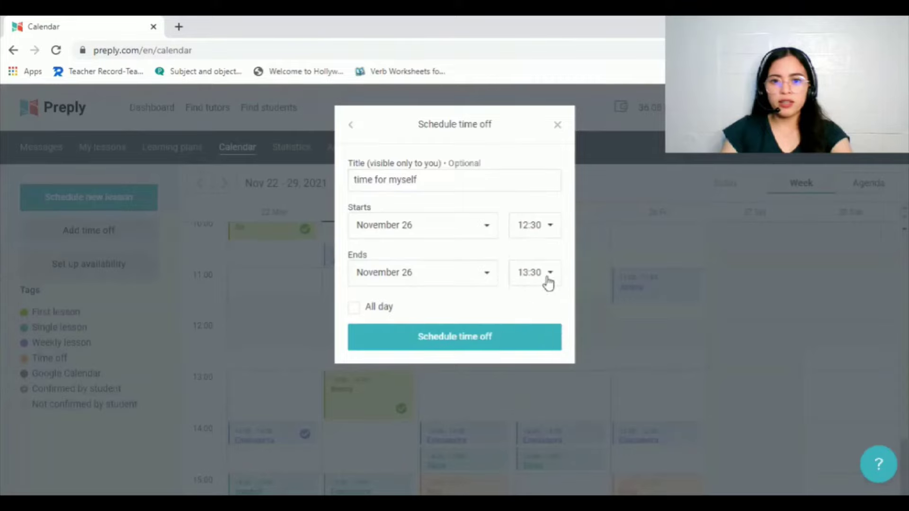
click(548, 280)
click(456, 339)
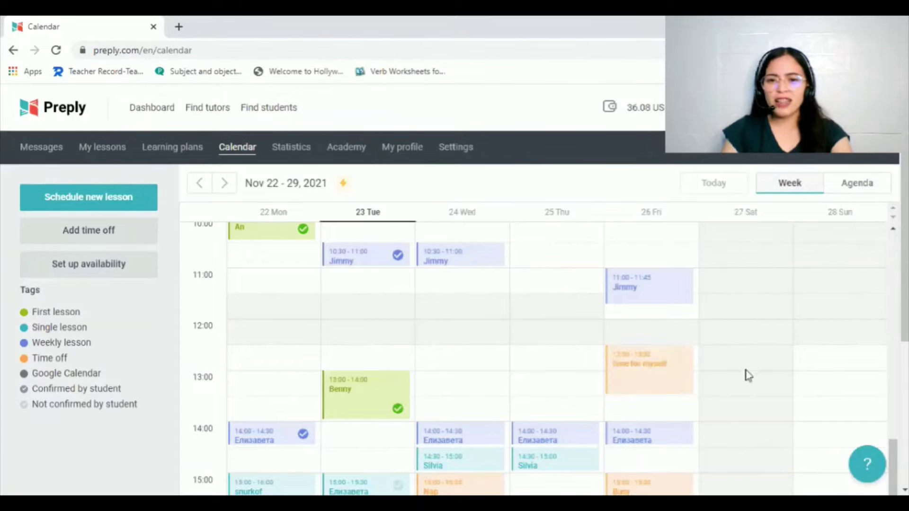
Open the Friday 'time for myself' block's details and cancel the time off
click(644, 386)
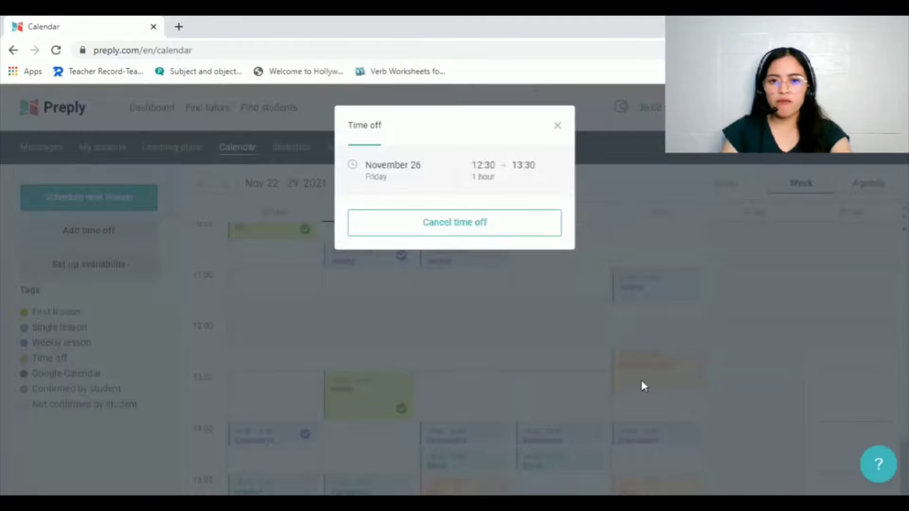
click(558, 128)
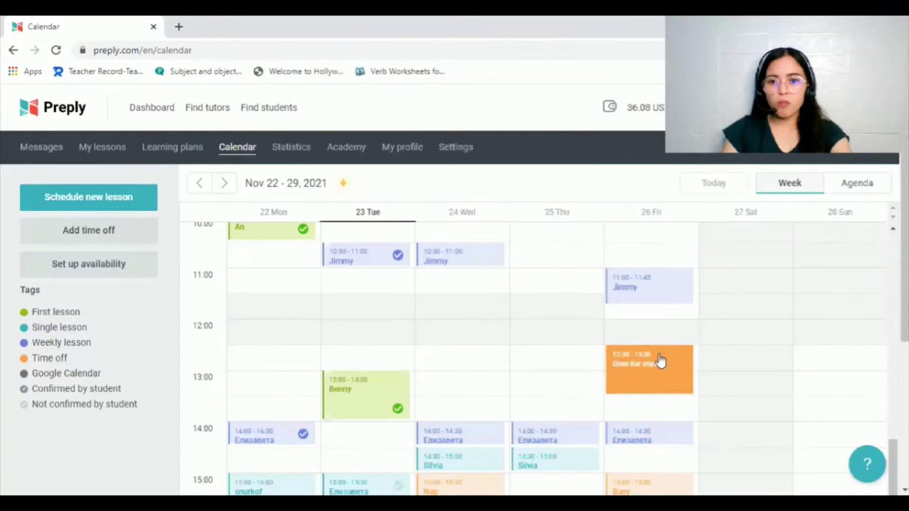
click(644, 379)
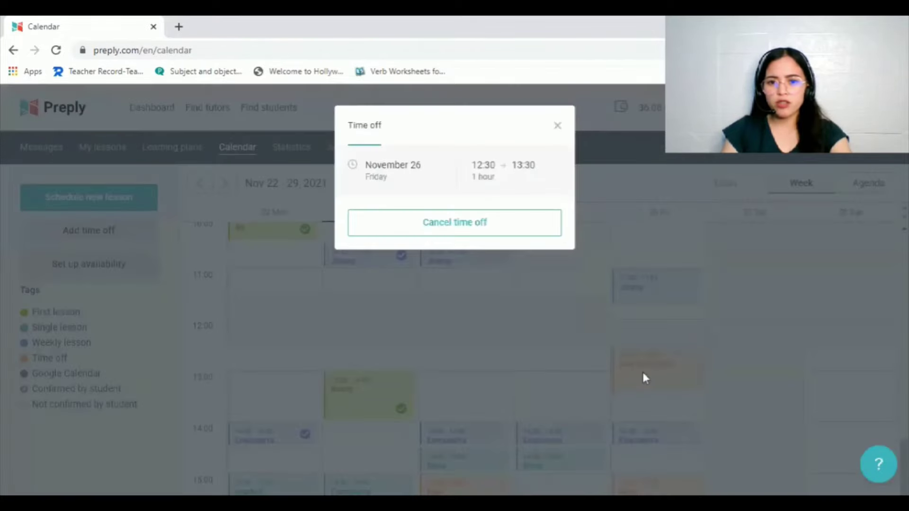
click(527, 234)
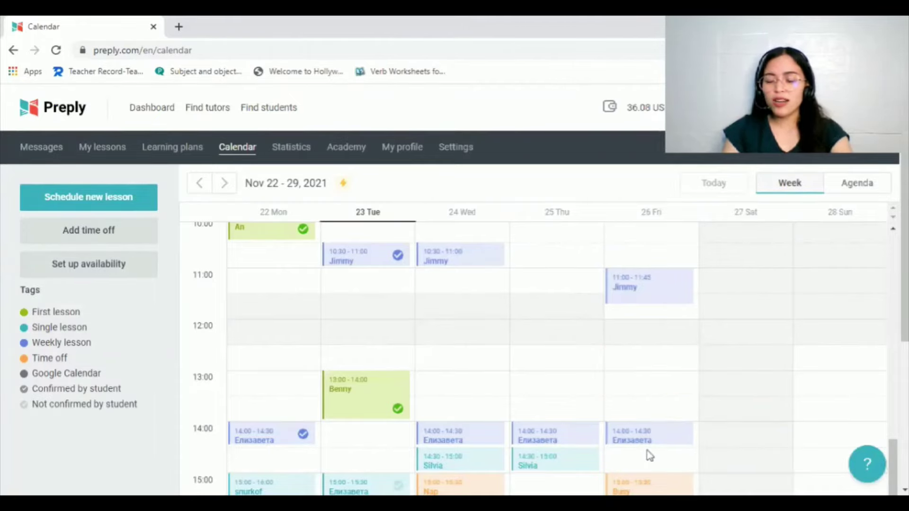
scroll(710, 408, down, 1)
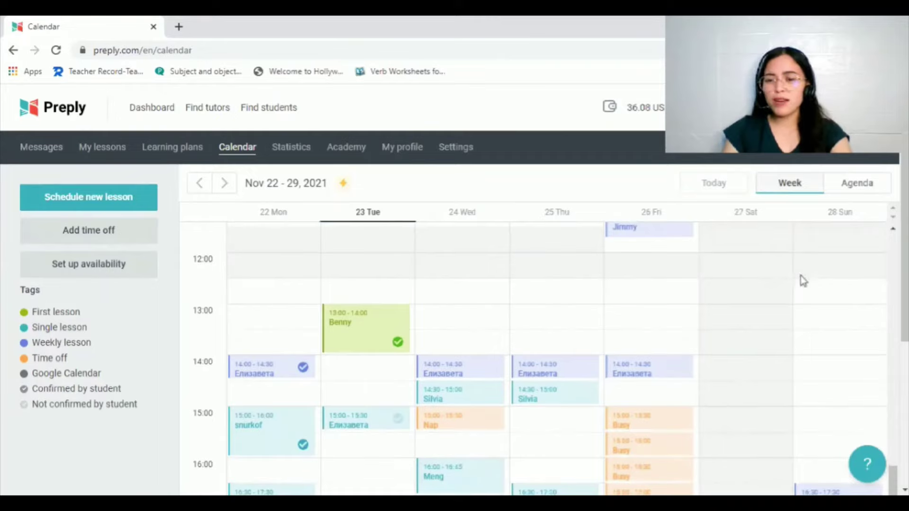
scroll(653, 372, down, 1)
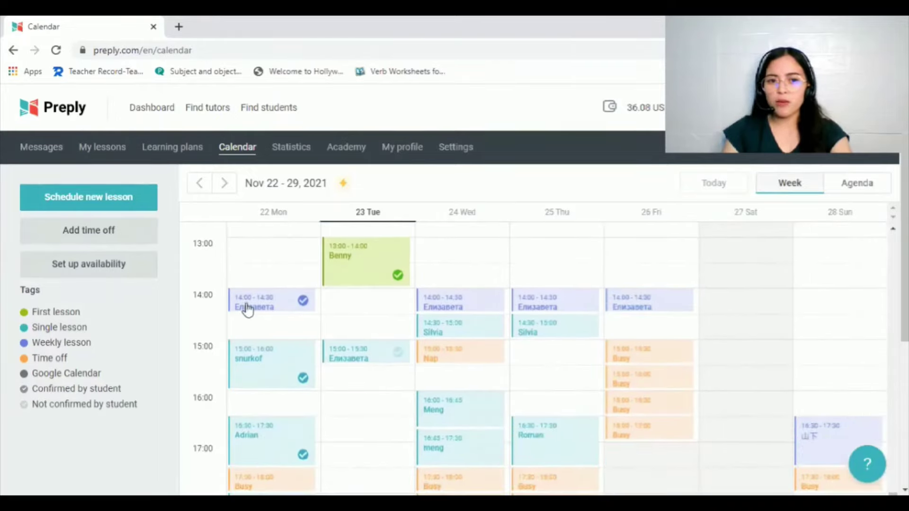
Start rescheduling the 14:00 lesson, choosing only this single lesson
click(645, 304)
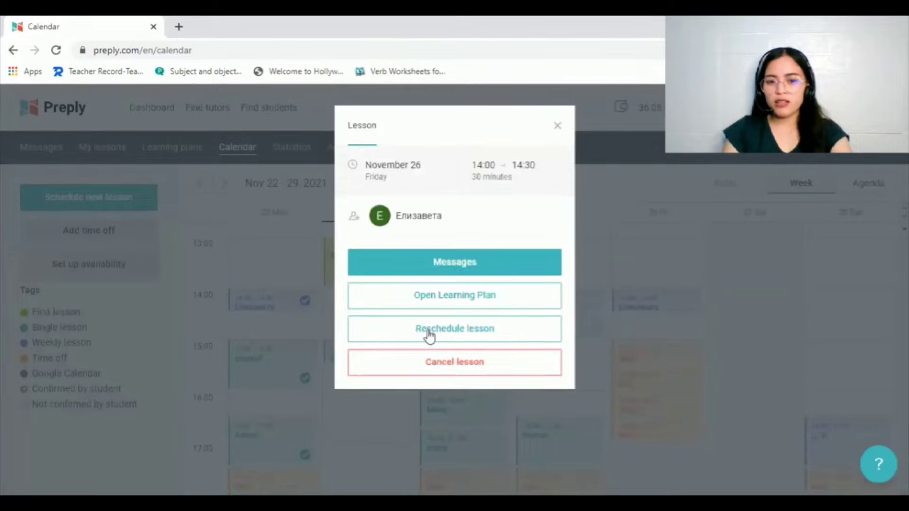
click(428, 336)
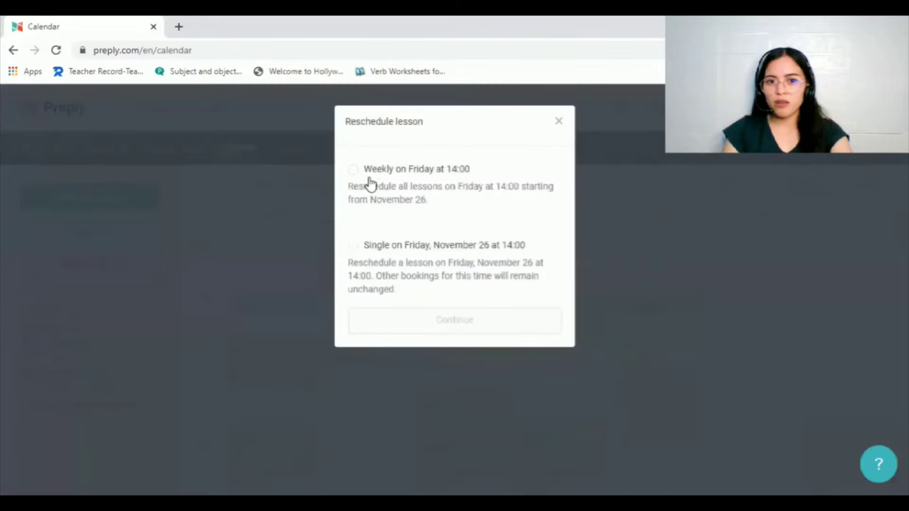
click(353, 247)
click(421, 324)
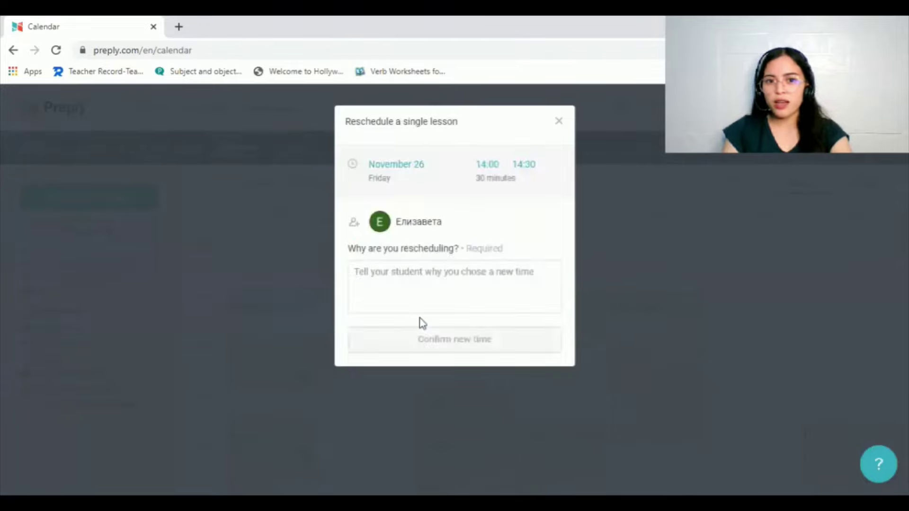
Pick December 17 as the new date, then close the form unconfirmed
click(401, 175)
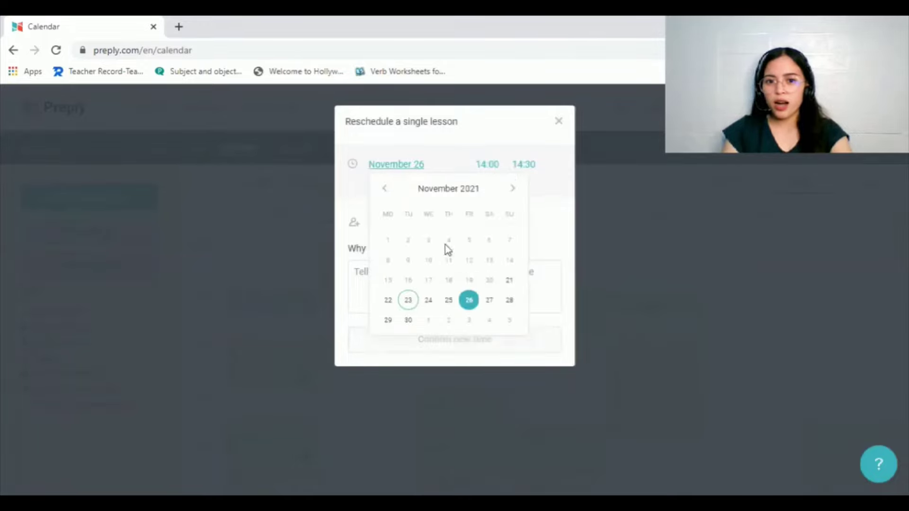
click(511, 188)
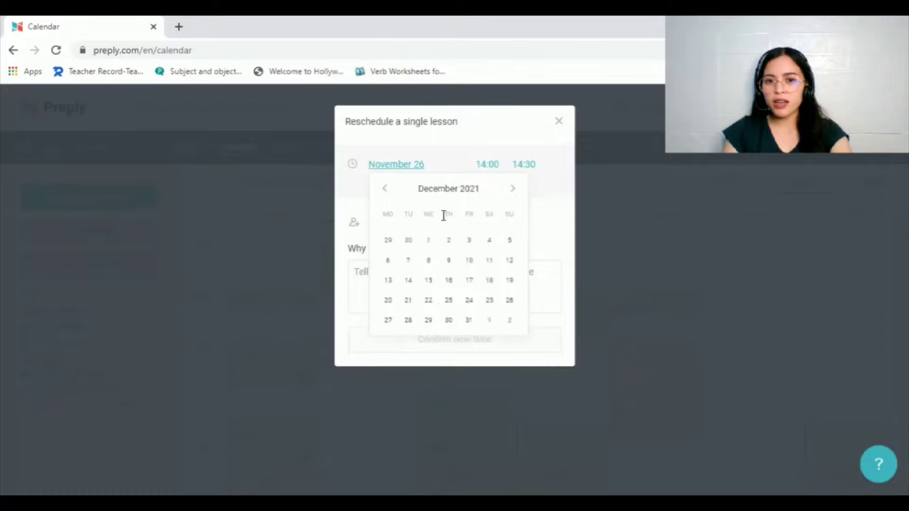
click(469, 281)
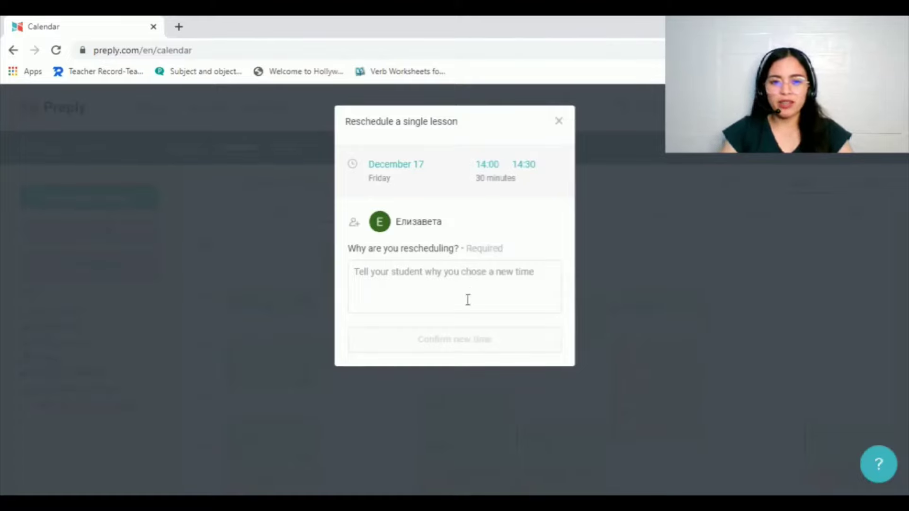
click(471, 273)
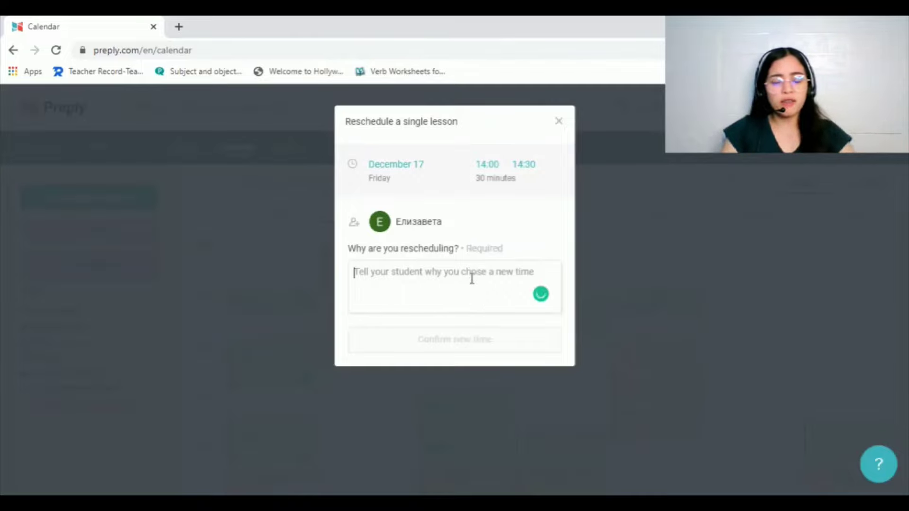
click(559, 122)
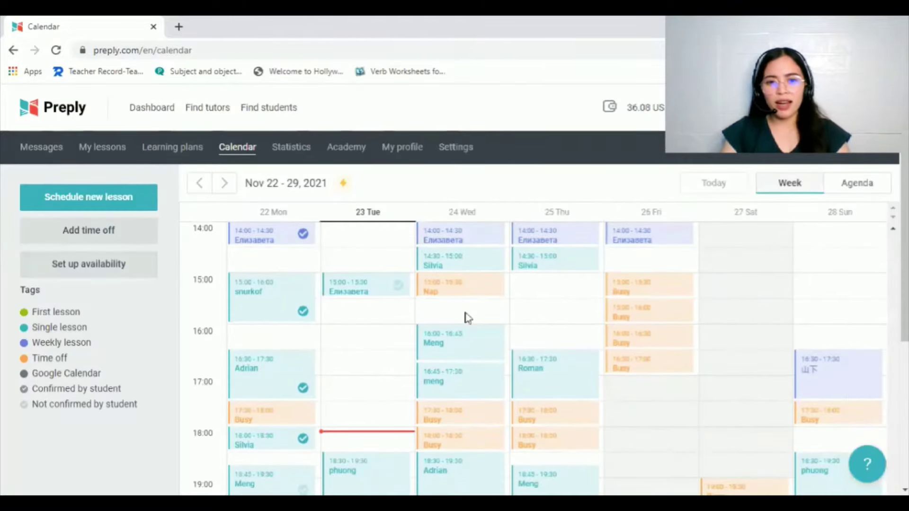
scroll(466, 313, down, 1)
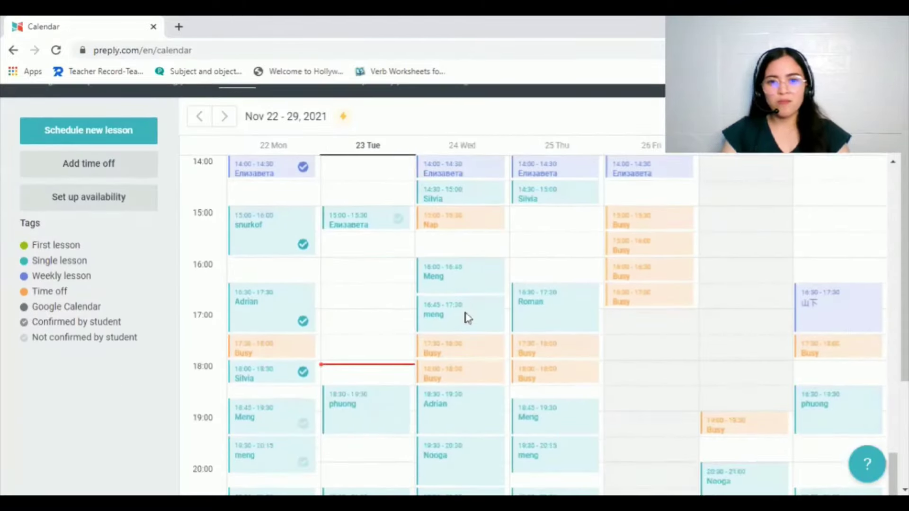
click(468, 284)
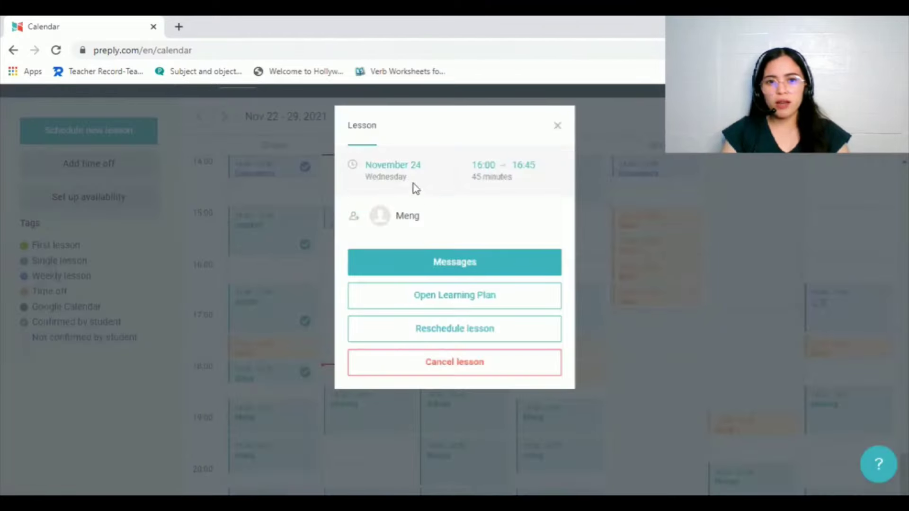
click(446, 329)
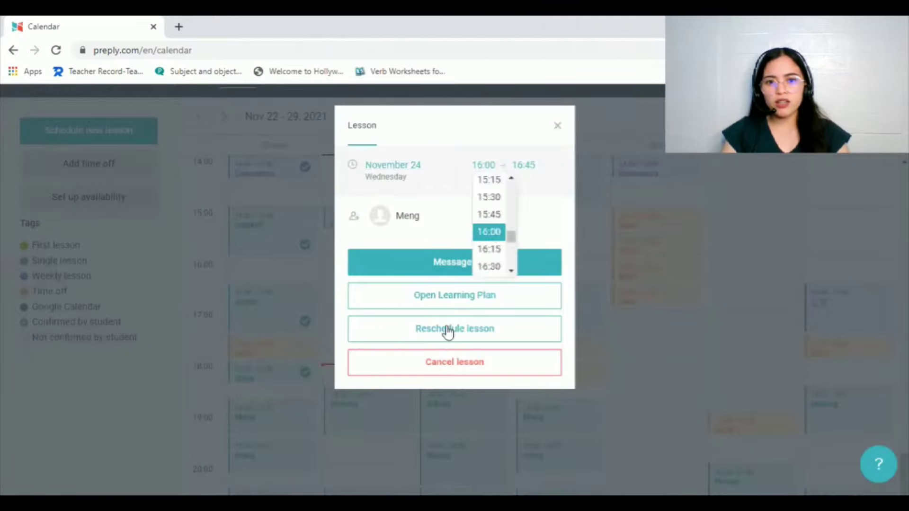
click(558, 128)
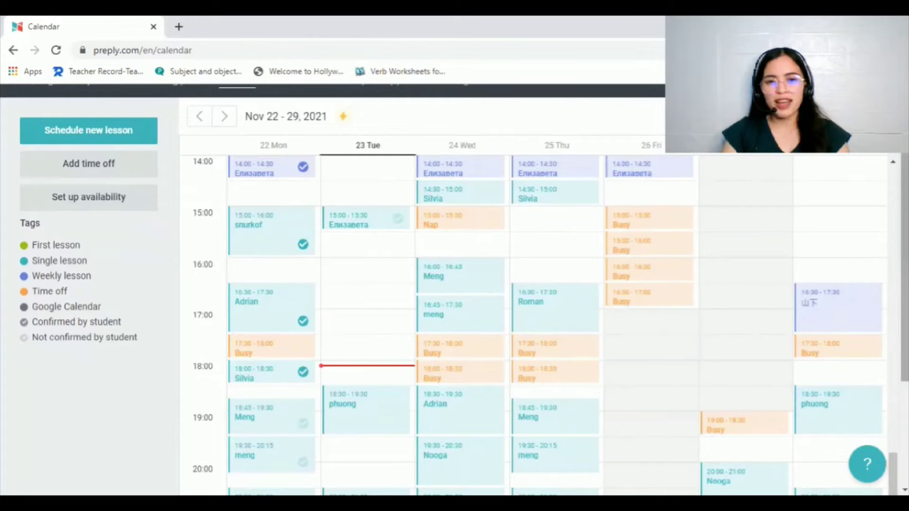
scroll(269, 265, up, 2)
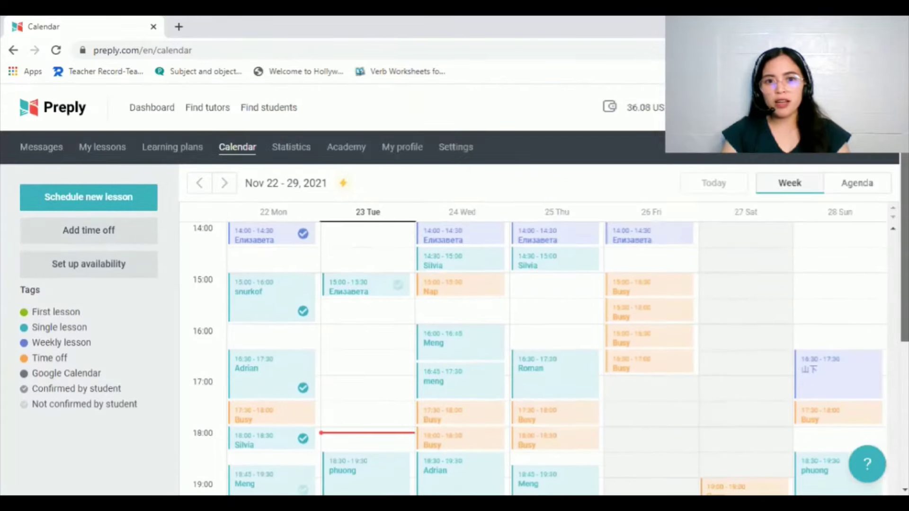
Step back week by week from Nov 15–22 to Oct 18–25, 2021
click(201, 183)
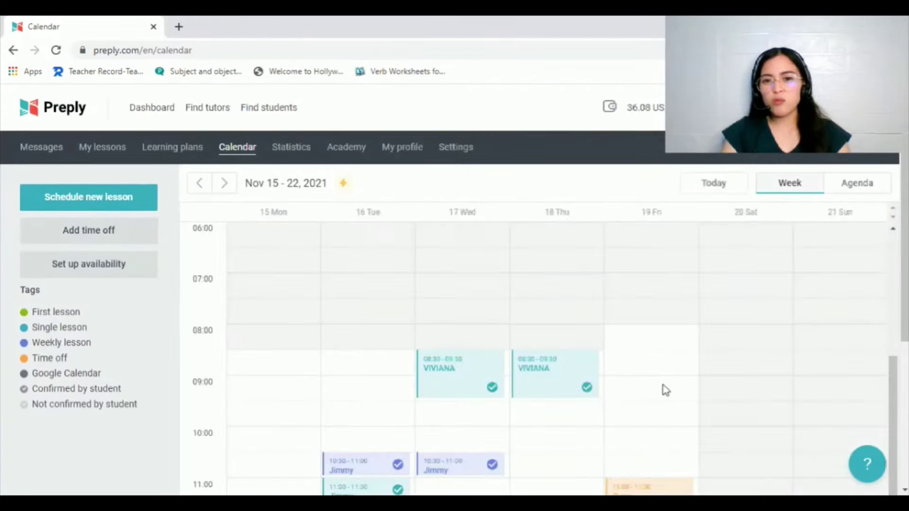
scroll(664, 389, down, 6)
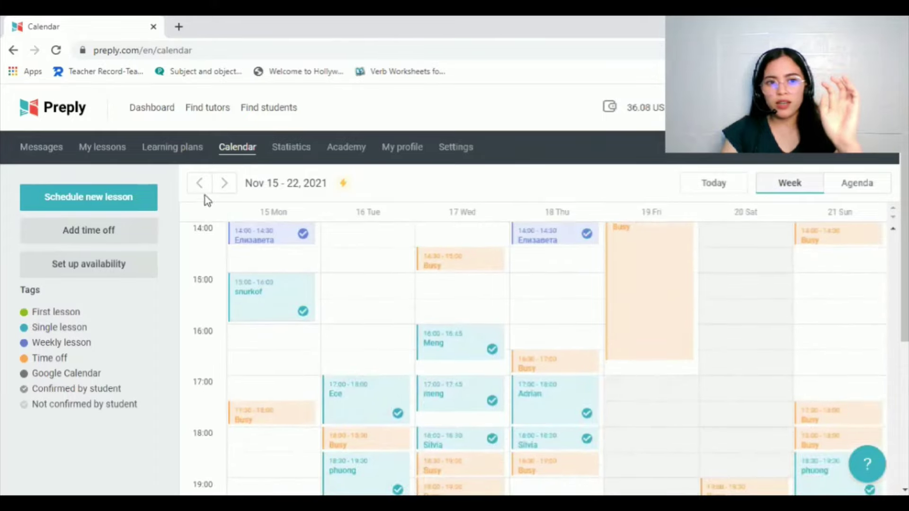
click(199, 182)
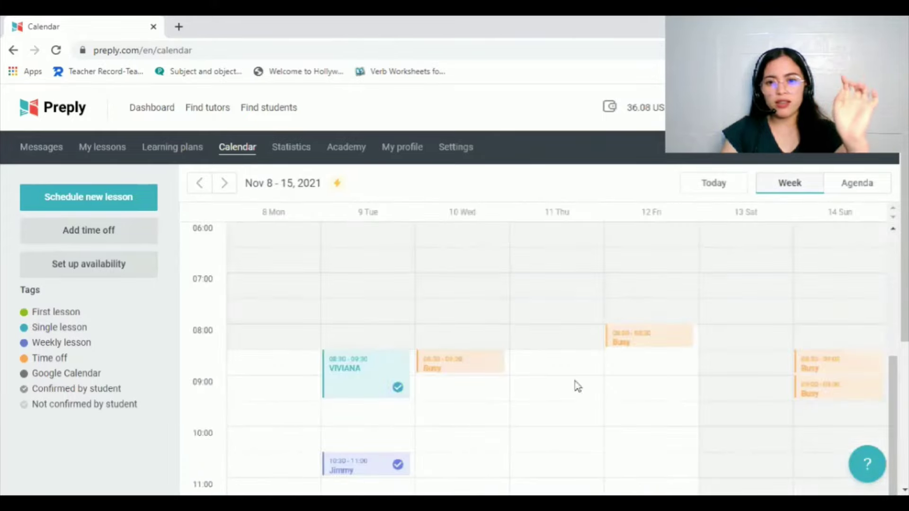
scroll(561, 396, down, 6)
scroll(561, 399, up, 1)
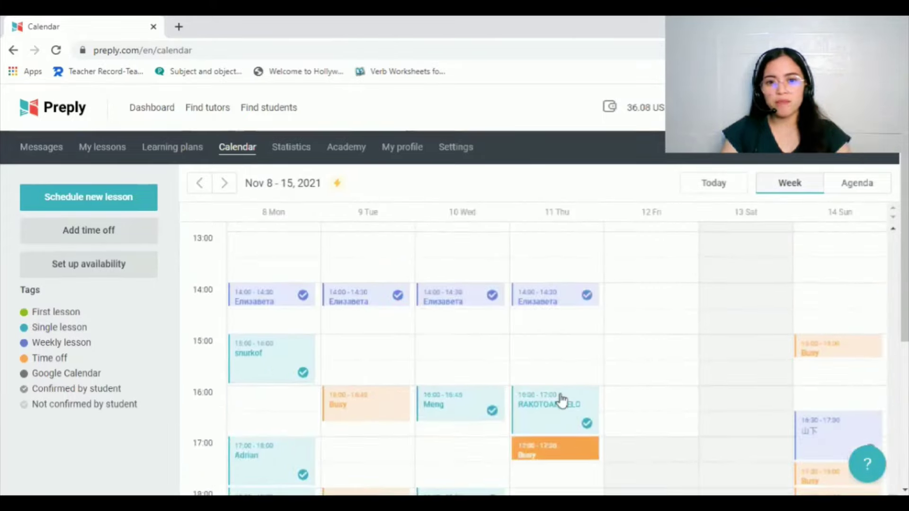
scroll(561, 399, down, 1)
click(193, 183)
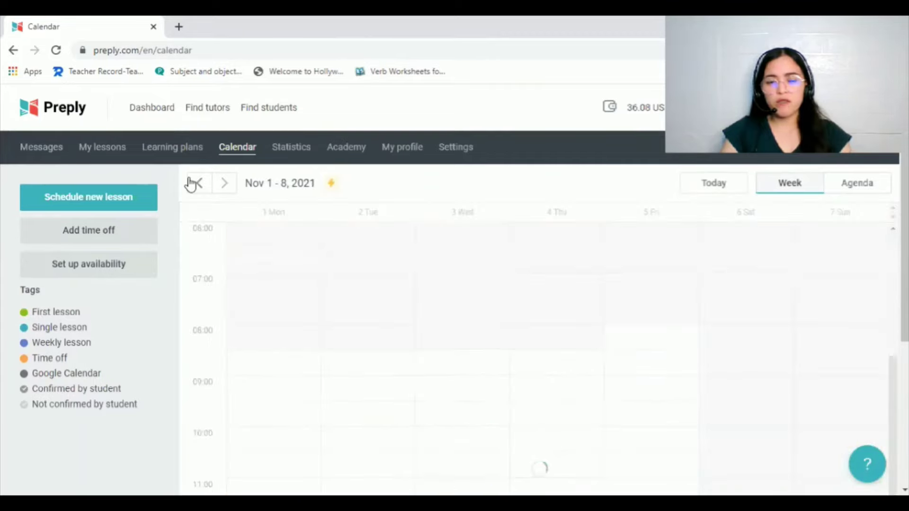
scroll(339, 330, down, 3)
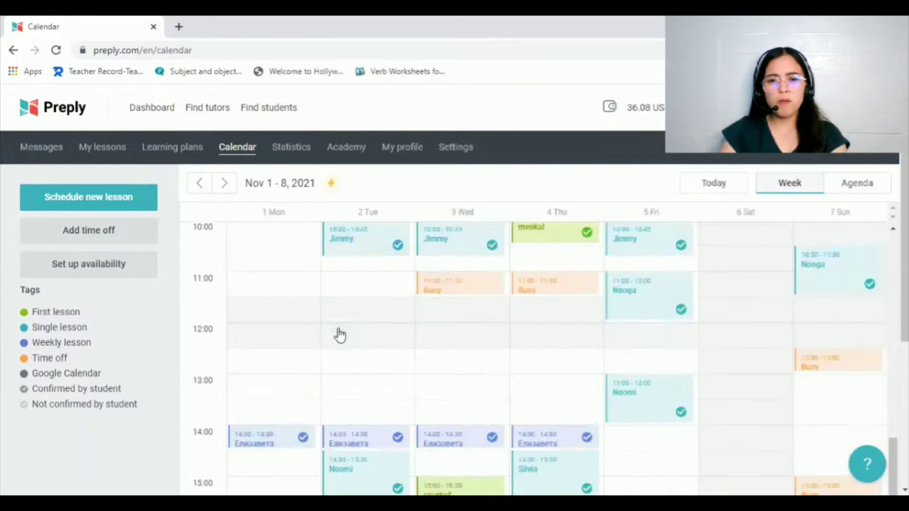
scroll(339, 334, down, 3)
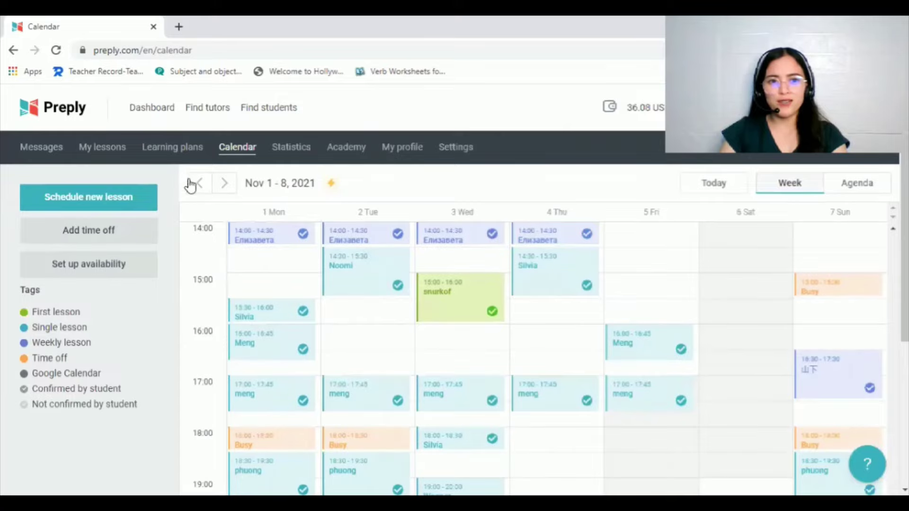
click(199, 182)
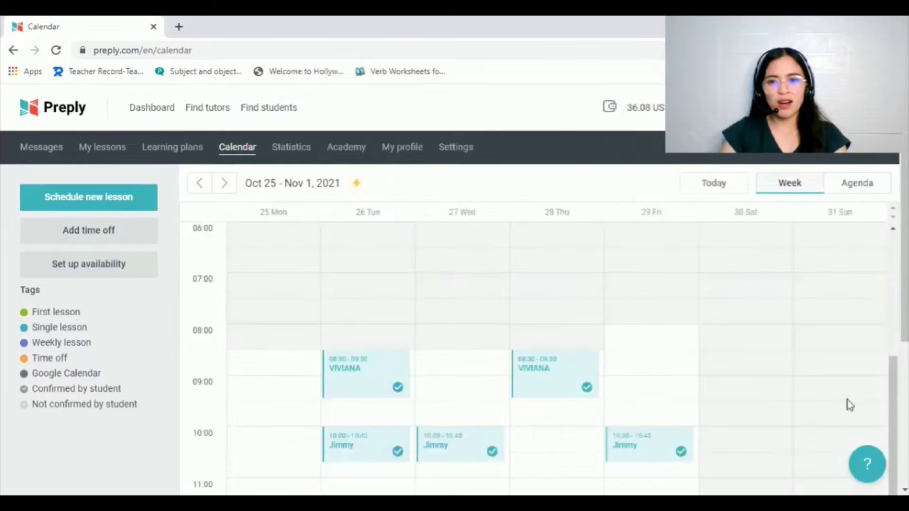
scroll(847, 399, down, 3)
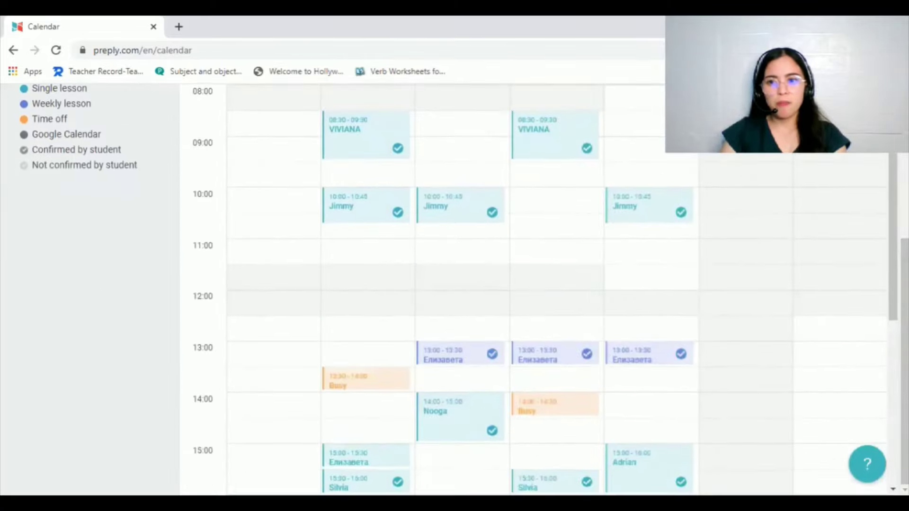
scroll(540, 284, down, 3)
scroll(539, 284, down, 3)
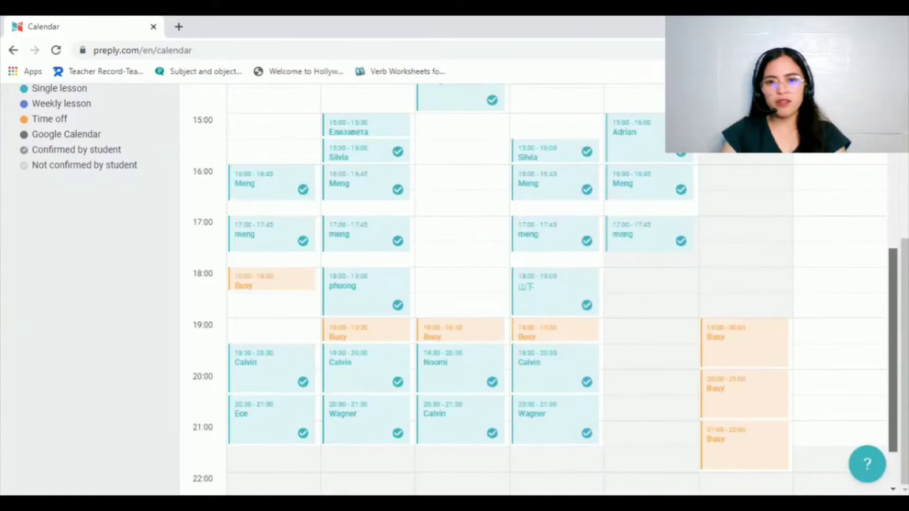
scroll(539, 284, up, 1)
scroll(540, 284, up, 1)
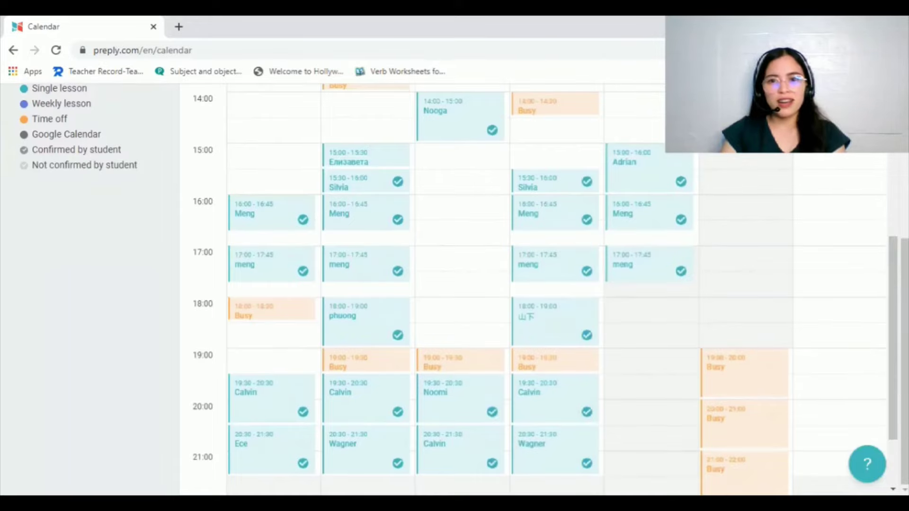
scroll(639, 134, up, 1)
scroll(639, 134, up, 3)
scroll(639, 134, up, 1)
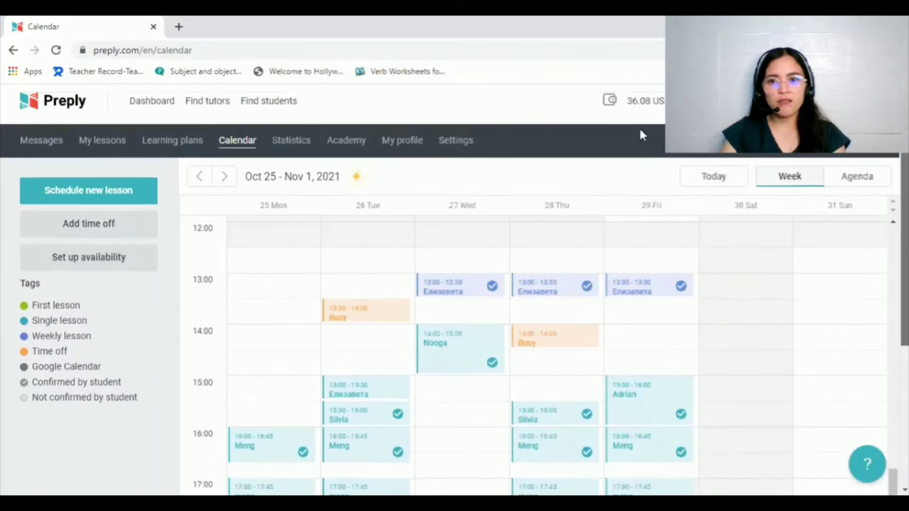
scroll(639, 134, down, 3)
scroll(310, 229, up, 5)
scroll(454, 284, up, 2)
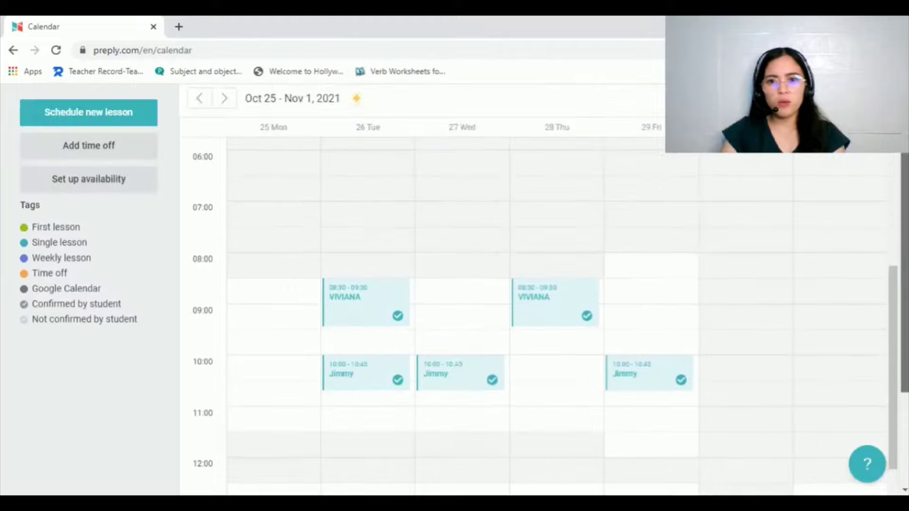
scroll(208, 134, up, 1)
click(199, 120)
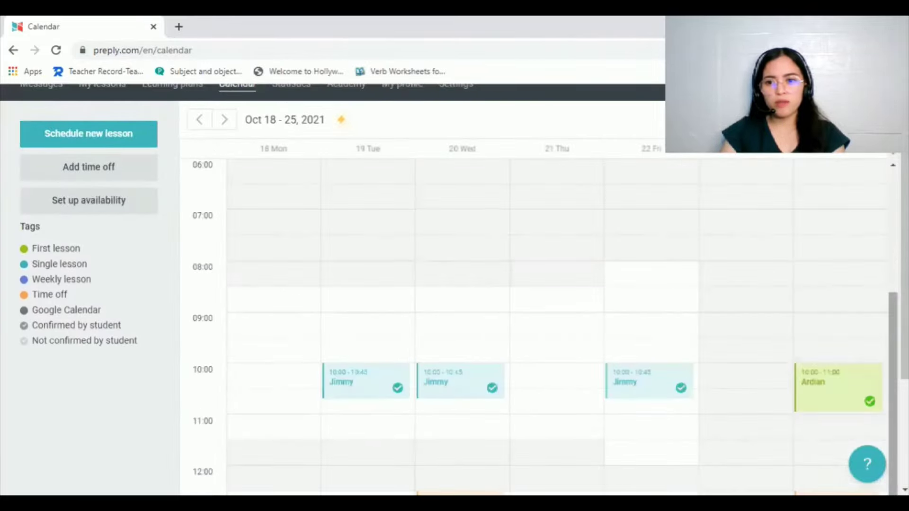
scroll(455, 284, down, 2)
scroll(454, 284, down, 3)
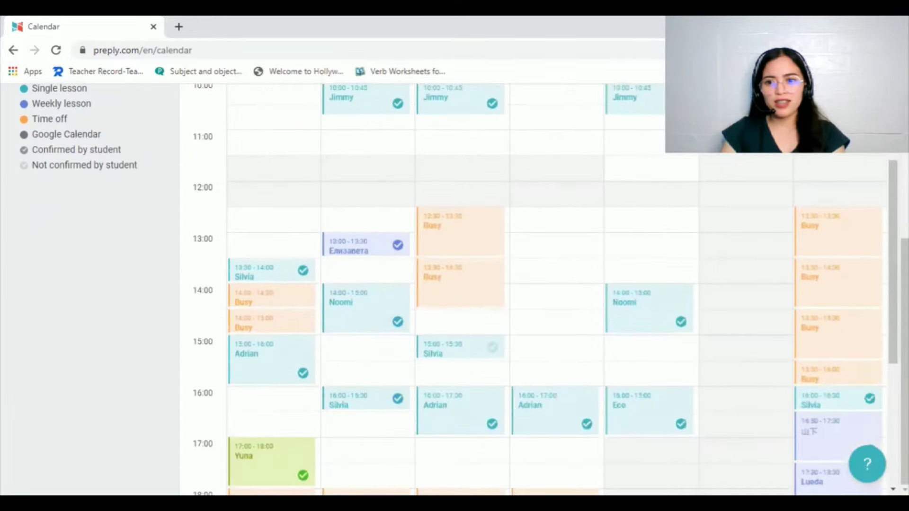
scroll(142, 147, down, 4)
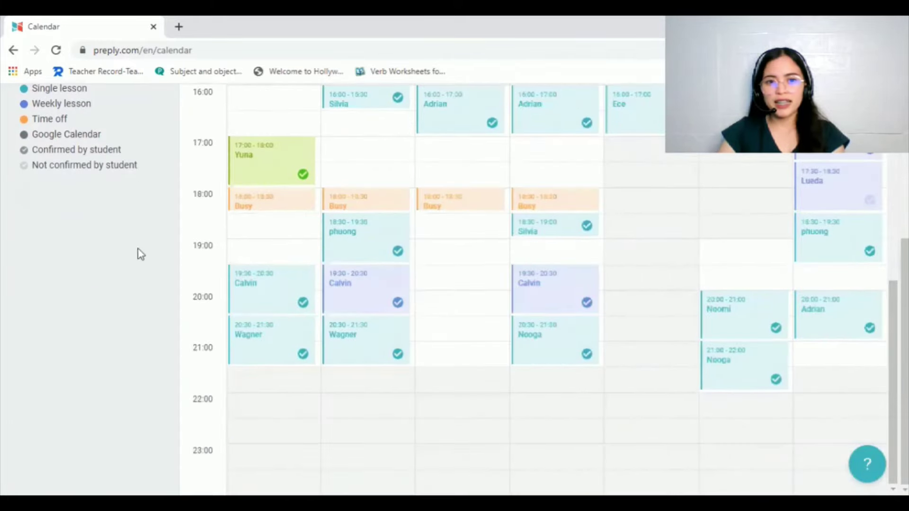